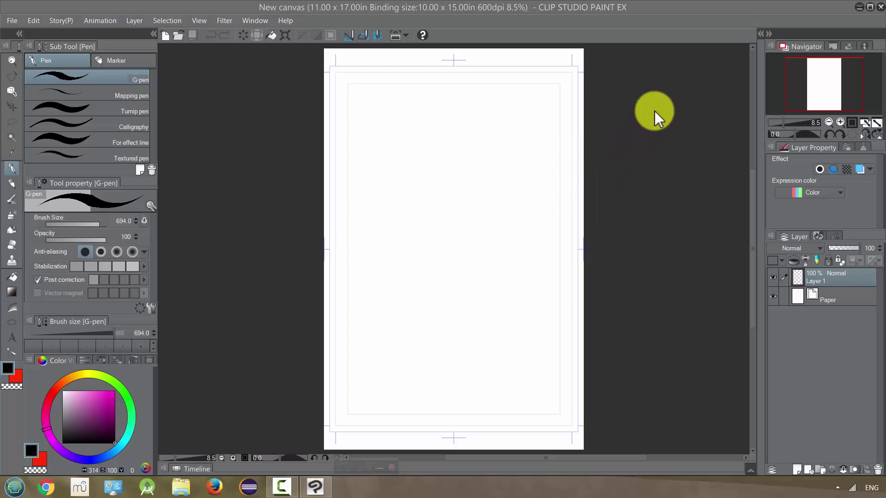
Browse the material categories: Background, Monochromatic pattern, Illustration and 3D, then return to All materials
{"action": "left_click", "coordinate": [760, 35]}
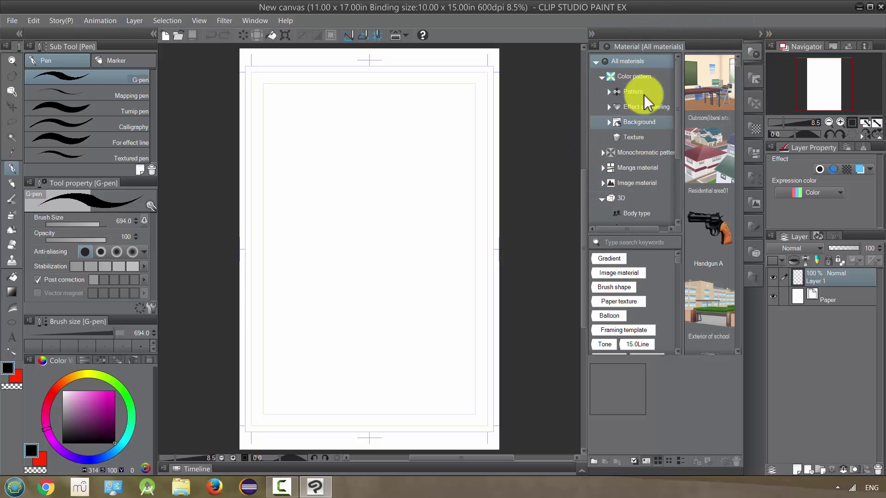
{"action": "left_click", "coordinate": [595, 63]}
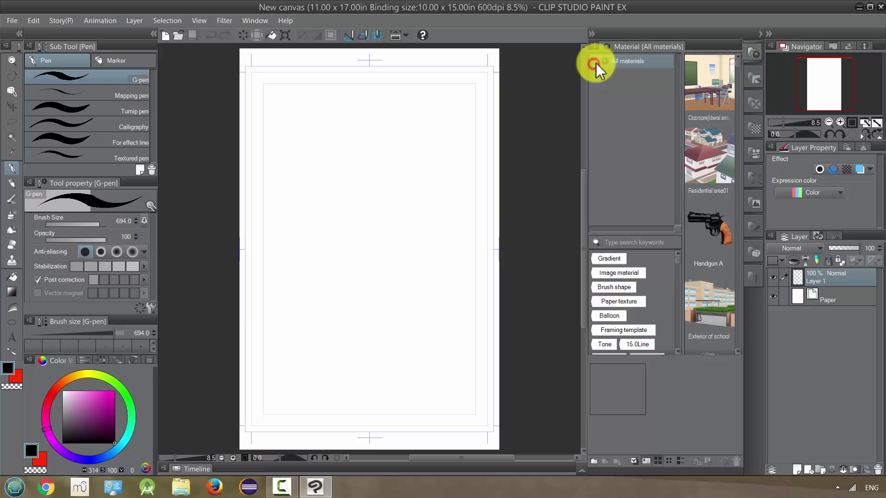
{"action": "left_click", "coordinate": [595, 63]}
{"action": "left_click", "coordinate": [600, 76]}
{"action": "left_click", "coordinate": [599, 76]}
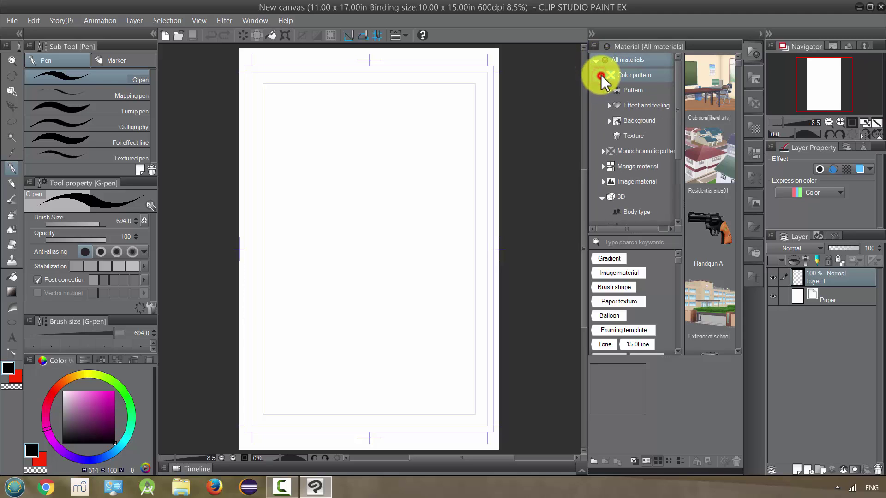
{"action": "left_click", "coordinate": [753, 79]}
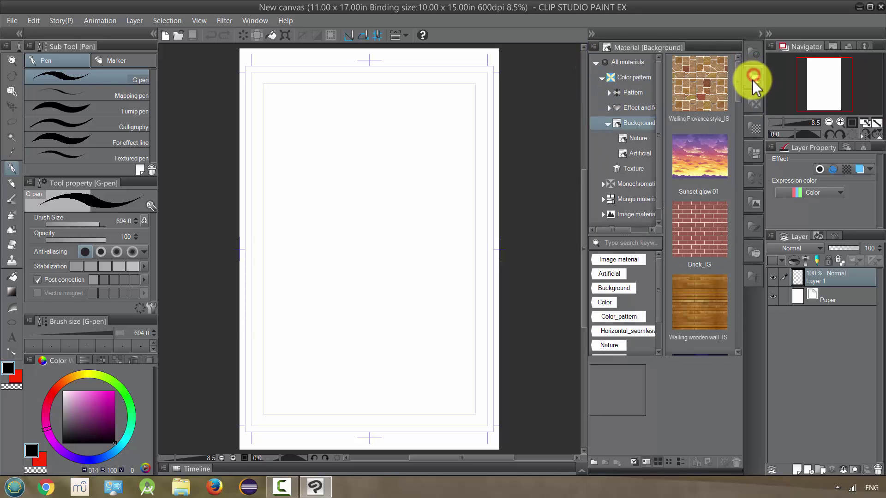
{"action": "left_click", "coordinate": [755, 106]}
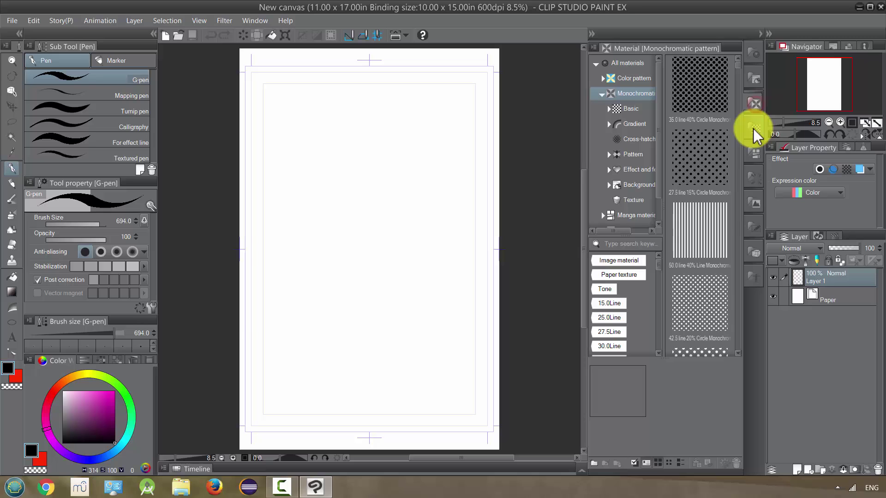
{"action": "left_click", "coordinate": [753, 184]}
{"action": "left_click", "coordinate": [753, 229]}
{"action": "left_click", "coordinate": [753, 253]}
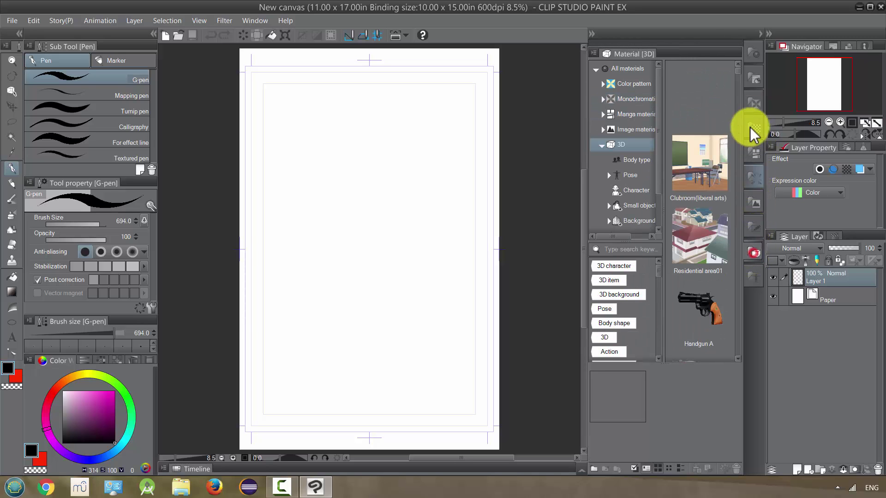
{"action": "left_click", "coordinate": [753, 55]}
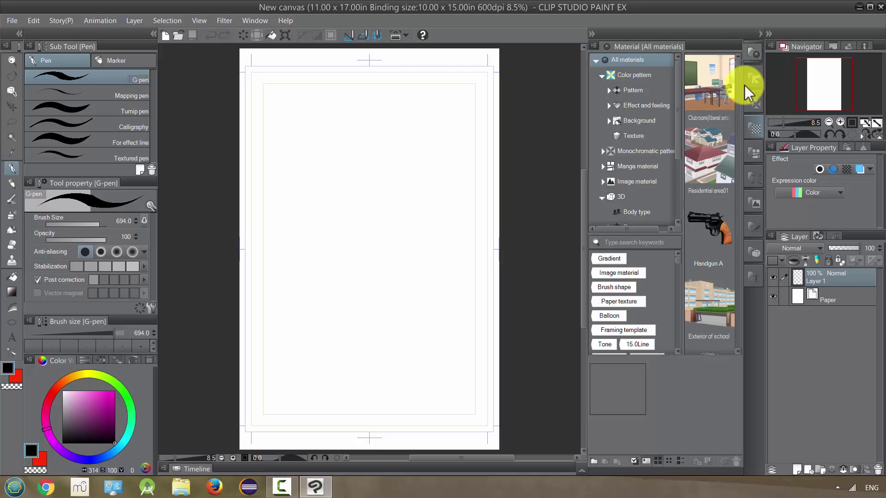
Show the Pattern > Color pattern materials and resize the panel for larger thumbnails
{"action": "left_click", "coordinate": [750, 54]}
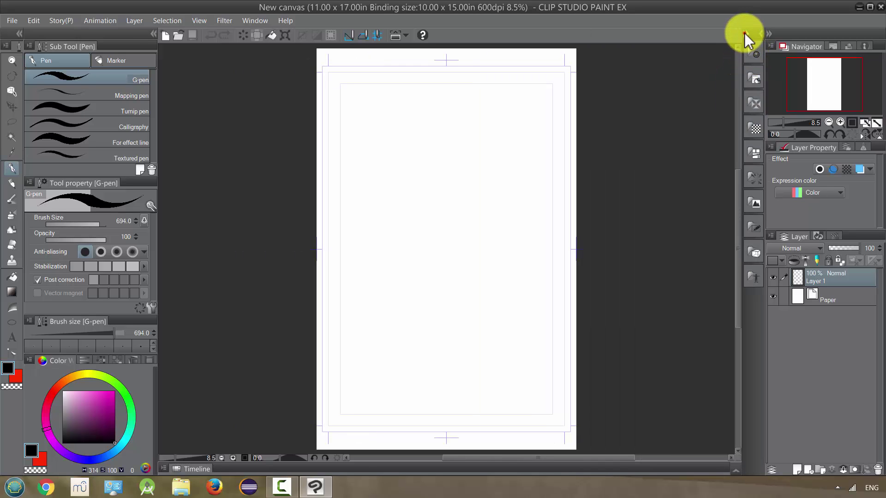
{"action": "left_click", "coordinate": [757, 43]}
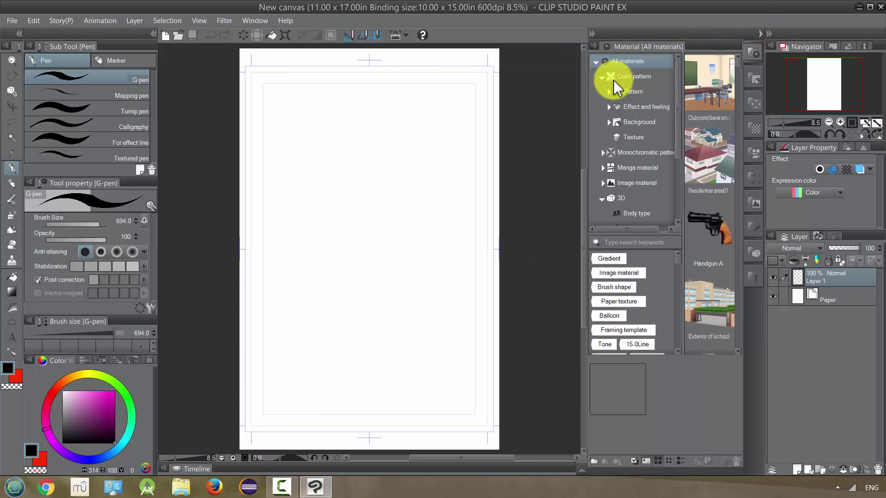
{"action": "left_click", "coordinate": [605, 91]}
{"action": "left_click", "coordinate": [627, 77]}
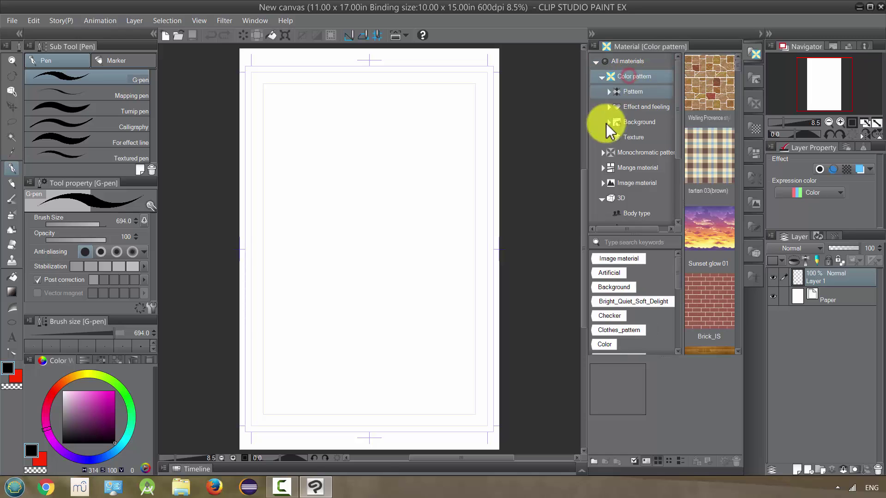
{"action": "left_click_drag", "start_coordinate": [680, 133], "coordinate": [643, 134]}
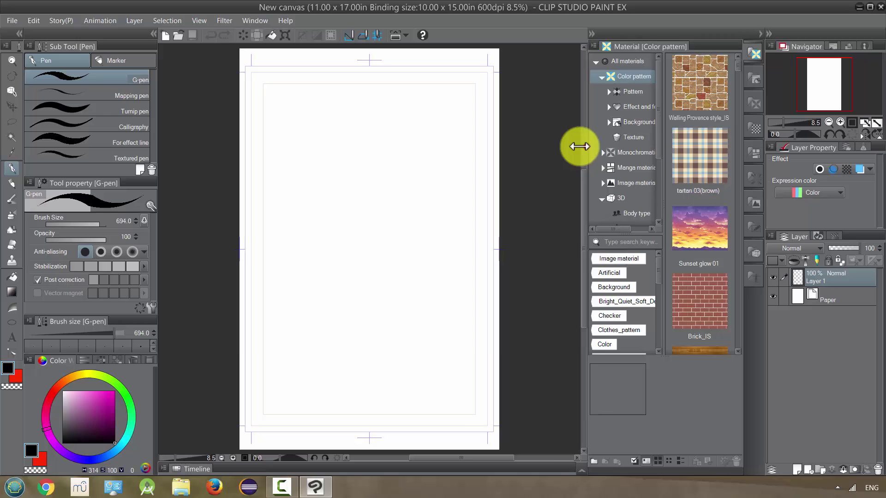
{"action": "left_click_drag", "start_coordinate": [579, 146], "coordinate": [554, 150]}
Place Walling Provence style_IS over the page, enlarged and slightly tilted
{"action": "left_click", "coordinate": [669, 85]}
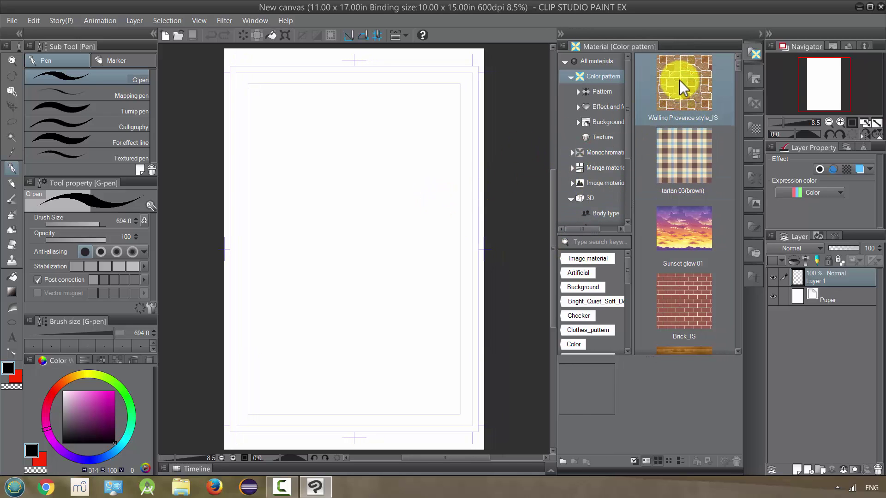
{"action": "left_click_drag", "start_coordinate": [679, 79], "coordinate": [365, 237]}
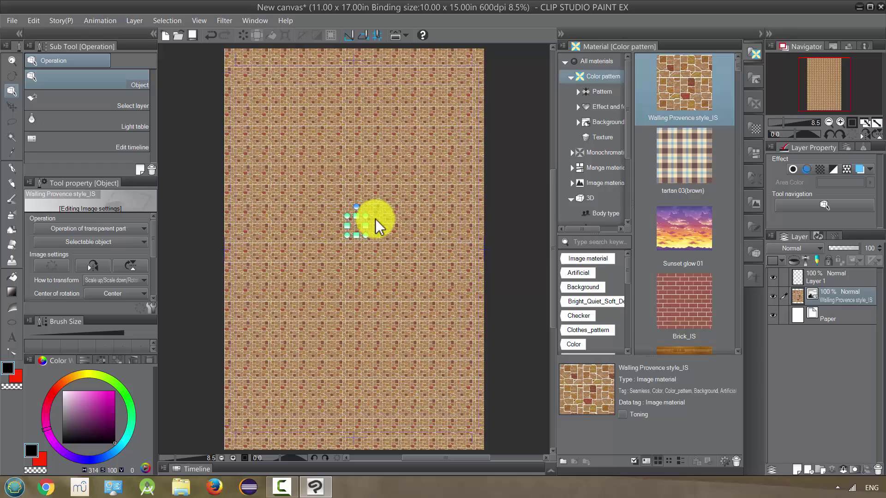
{"action": "left_click_drag", "start_coordinate": [364, 216], "coordinate": [387, 259]}
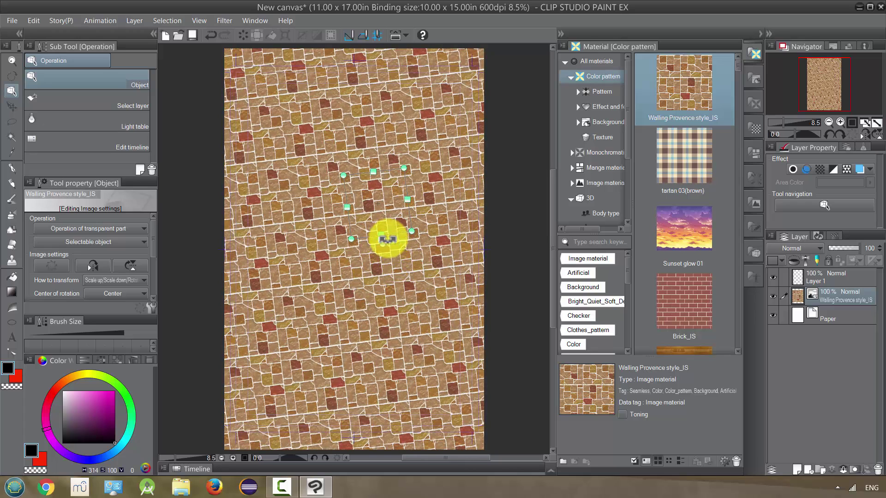
{"action": "right_click", "coordinate": [825, 296]}
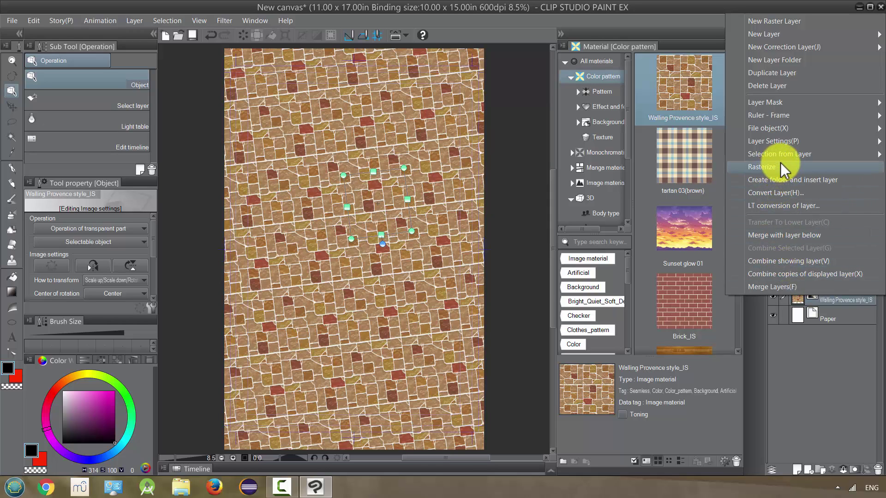
{"action": "left_click", "coordinate": [801, 376]}
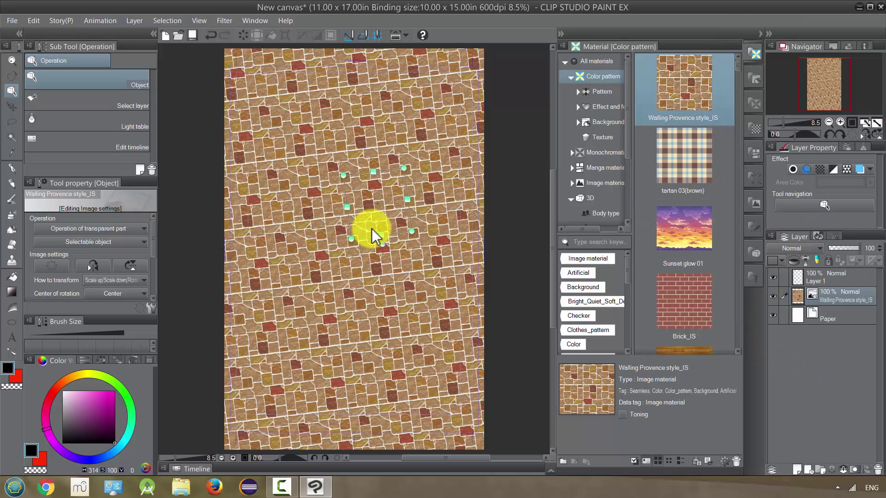
Undo the pattern, lasso three freehand shapes in Add selection mode, and drop Walling Provence into them
{"action": "key", "text": "ctrl+z"}
{"action": "key", "text": "ctrl+z"}
{"action": "key", "text": "ctrl+z"}
{"action": "key", "text": "ctrl+z"}
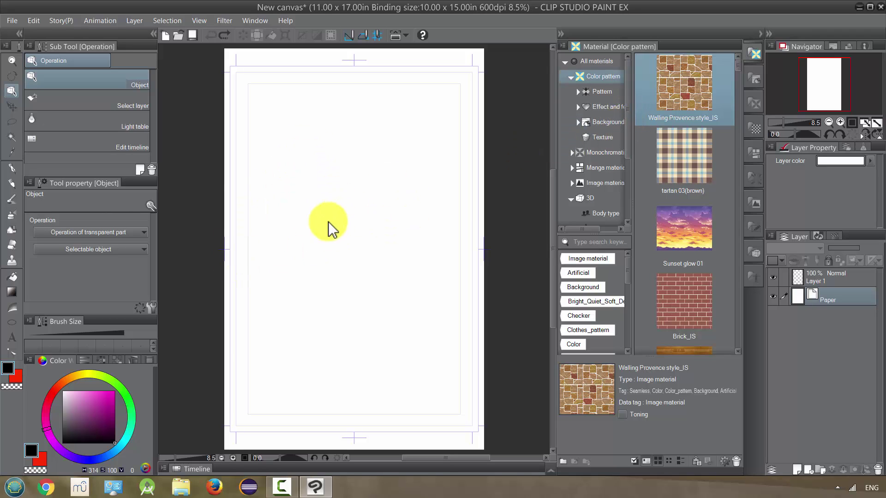
{"action": "left_click", "coordinate": [11, 124]}
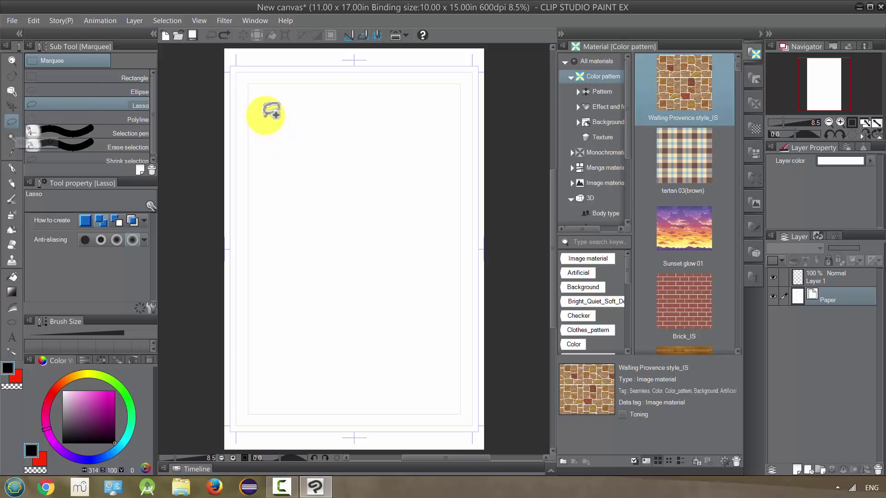
{"action": "mouse_move", "coordinate": [263, 113]}
{"action": "left_mouse_down"}
{"action": "mouse_move", "coordinate": [294, 155]}
{"action": "mouse_move", "coordinate": [273, 173]}
{"action": "mouse_move", "coordinate": [252, 147]}
{"action": "mouse_move", "coordinate": [259, 117]}
{"action": "left_mouse_up"}
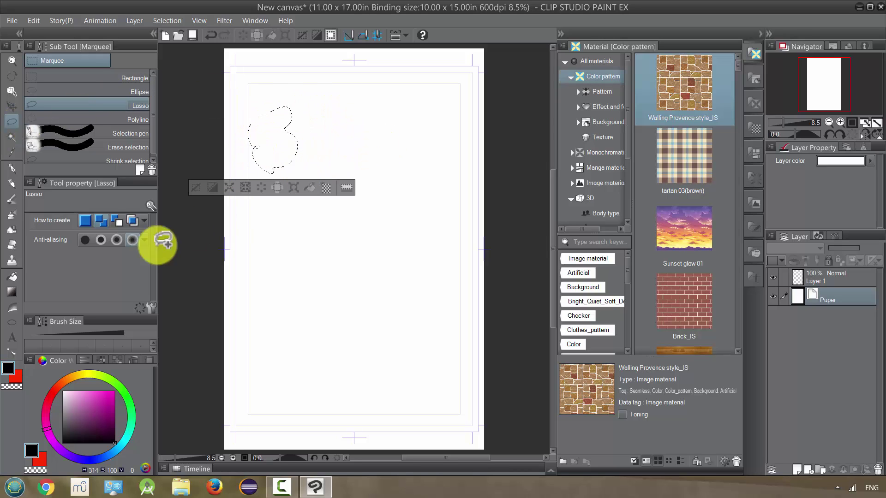
{"action": "left_click", "coordinate": [102, 223]}
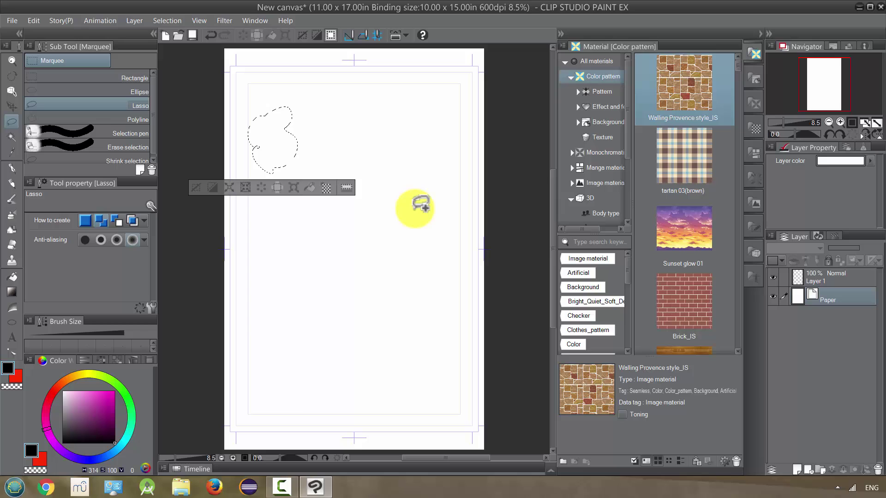
{"action": "left_click_drag", "start_coordinate": [414, 198], "coordinate": [407, 201]}
{"action": "mouse_move", "coordinate": [250, 347]}
{"action": "left_mouse_down"}
{"action": "mouse_move", "coordinate": [300, 431]}
{"action": "mouse_move", "coordinate": [208, 322]}
{"action": "left_mouse_up"}
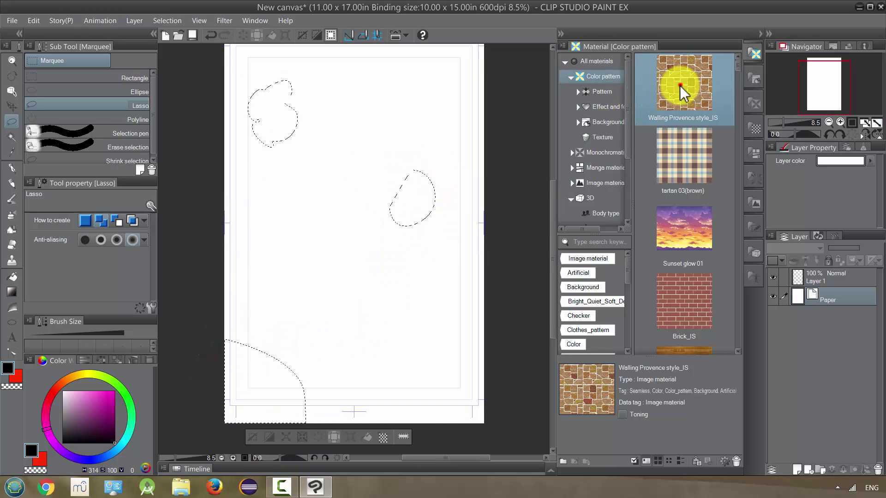
{"action": "left_click_drag", "start_coordinate": [680, 87], "coordinate": [421, 211]}
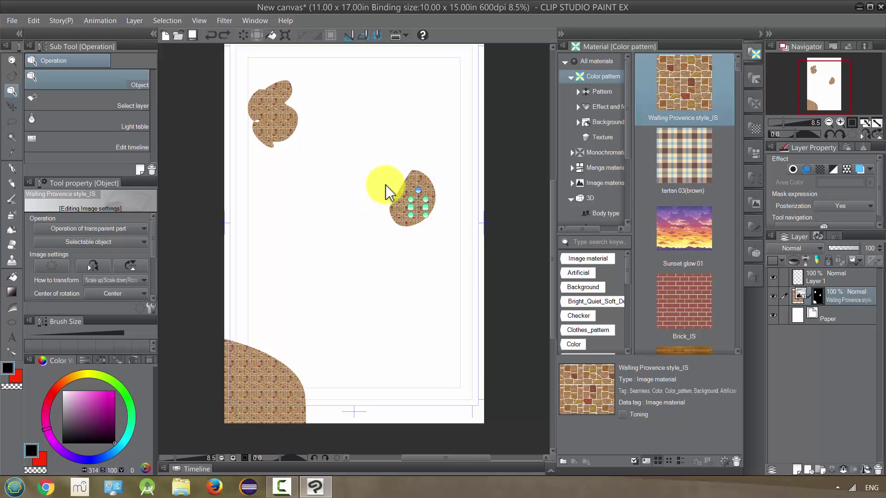
Re-place Walling Provence full-page, clip it to the layer below, and put Layer 1 beneath it
{"action": "key", "text": "ctrl+z"}
{"action": "key", "text": "ctrl+z"}
{"action": "key", "text": "ctrl+z"}
{"action": "key", "text": "ctrl+z"}
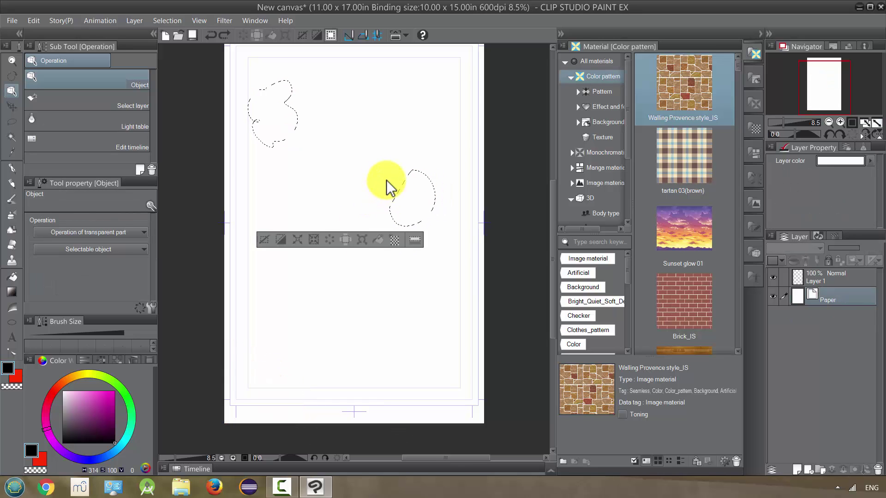
{"action": "left_click_drag", "start_coordinate": [406, 202], "coordinate": [406, 237]}
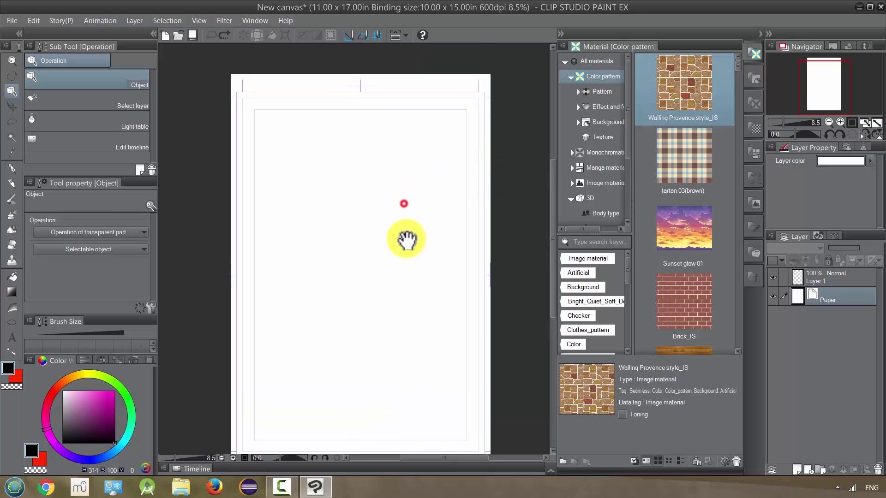
{"action": "left_click_drag", "start_coordinate": [684, 87], "coordinate": [394, 243]}
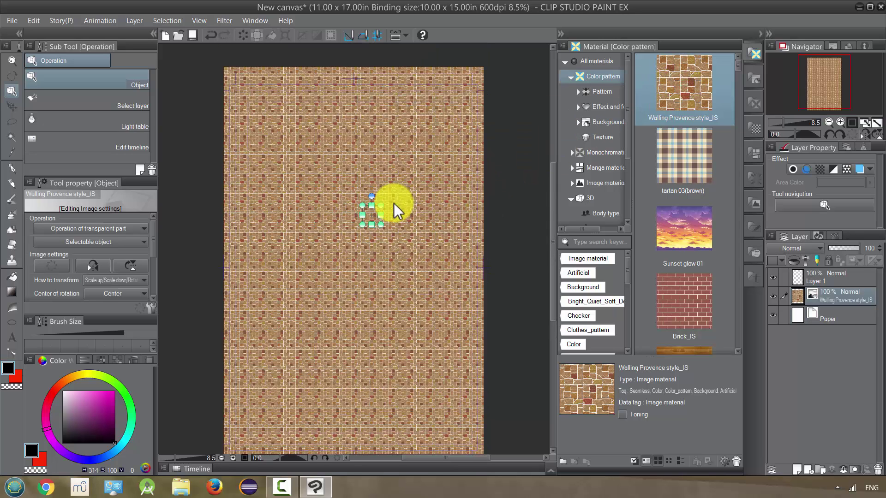
{"action": "right_click", "coordinate": [802, 305]}
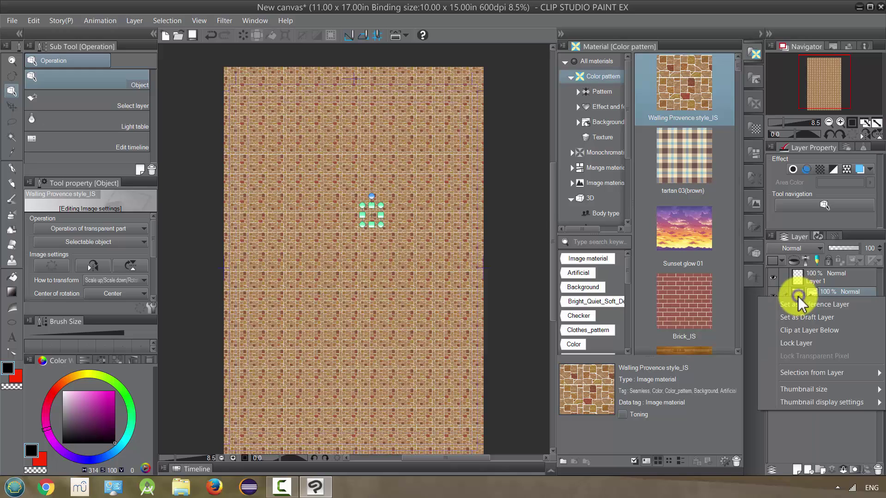
{"action": "left_click", "coordinate": [797, 330]}
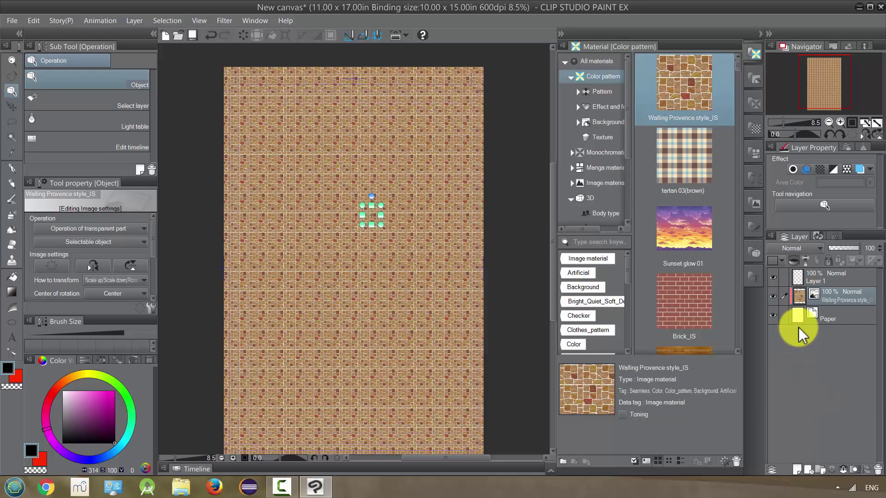
{"action": "left_click_drag", "start_coordinate": [812, 280], "coordinate": [815, 308]}
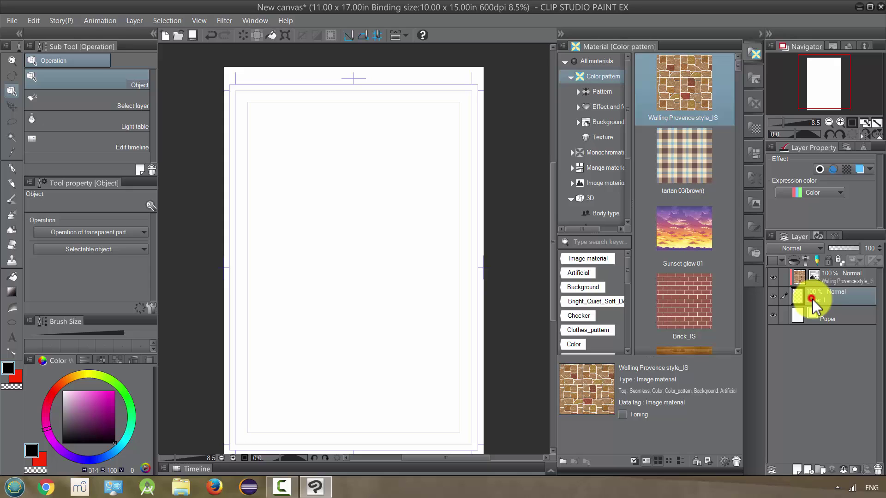
Paint thick S-shaped and looping G-pen strokes on Layer 1 revealing the brick pattern
{"action": "left_click", "coordinate": [845, 278]}
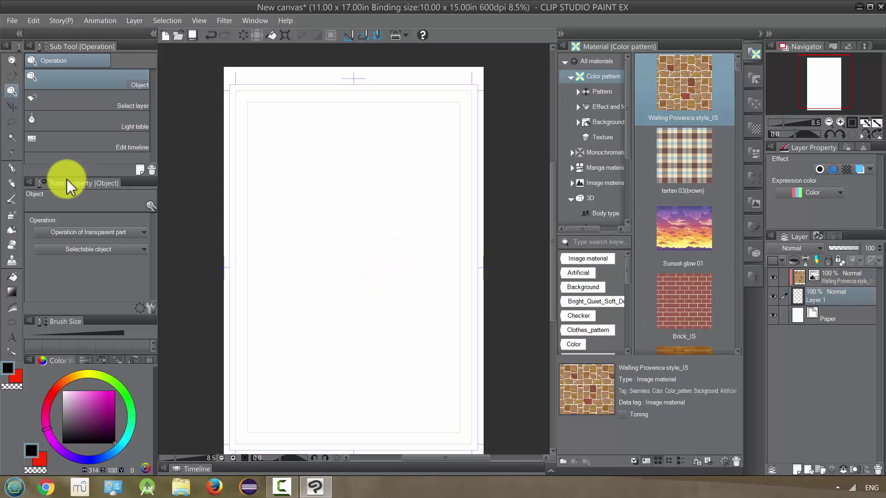
{"action": "left_click", "coordinate": [12, 169]}
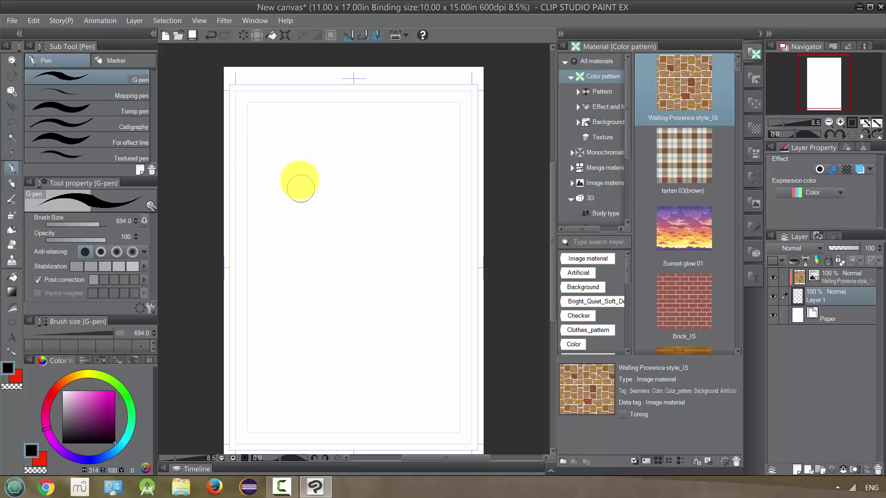
{"action": "mouse_move", "coordinate": [314, 147]}
{"action": "left_mouse_down"}
{"action": "mouse_move", "coordinate": [299, 188]}
{"action": "mouse_move", "coordinate": [320, 232]}
{"action": "mouse_move", "coordinate": [283, 263]}
{"action": "mouse_move", "coordinate": [269, 306]}
{"action": "mouse_move", "coordinate": [324, 329]}
{"action": "mouse_move", "coordinate": [344, 354]}
{"action": "mouse_move", "coordinate": [372, 355]}
{"action": "mouse_move", "coordinate": [392, 342]}
{"action": "left_mouse_up"}
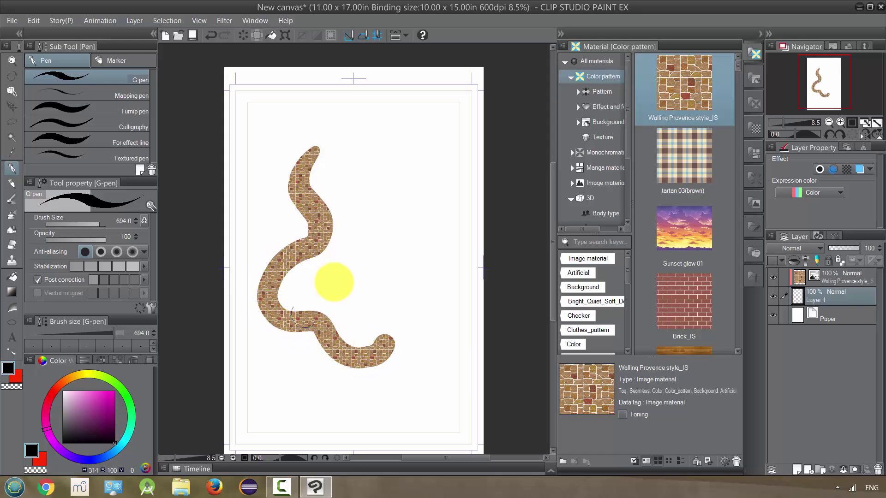
{"action": "mouse_move", "coordinate": [346, 277]}
{"action": "left_mouse_down"}
{"action": "mouse_move", "coordinate": [393, 243]}
{"action": "mouse_move", "coordinate": [419, 207]}
{"action": "mouse_move", "coordinate": [367, 184]}
{"action": "mouse_move", "coordinate": [385, 158]}
{"action": "mouse_move", "coordinate": [372, 135]}
{"action": "mouse_move", "coordinate": [297, 112]}
{"action": "mouse_move", "coordinate": [261, 127]}
{"action": "mouse_move", "coordinate": [251, 256]}
{"action": "left_mouse_up"}
{"action": "mouse_move", "coordinate": [240, 267]}
{"action": "left_mouse_down"}
{"action": "mouse_move", "coordinate": [247, 313]}
{"action": "mouse_move", "coordinate": [273, 363]}
{"action": "left_mouse_up"}
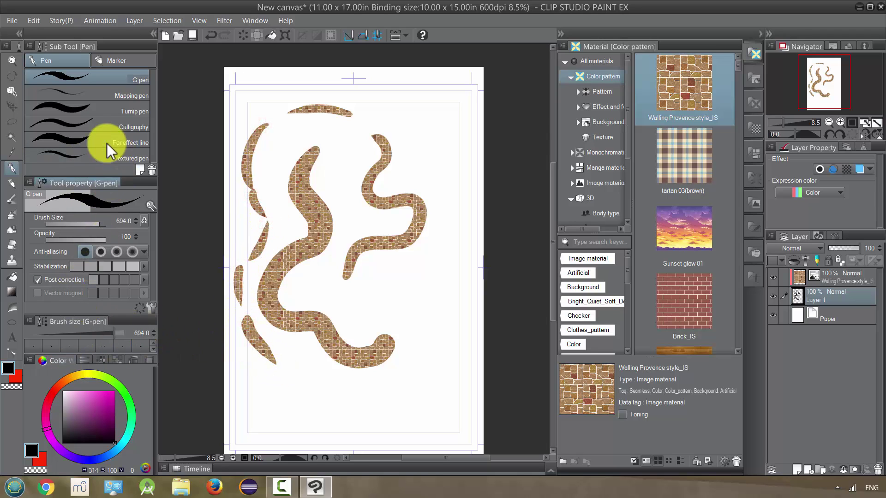
Spray speckles across the top, right side and bottom with the Tone scraping airbrush
{"action": "left_click", "coordinate": [12, 215]}
{"action": "mouse_move", "coordinate": [332, 136]}
{"action": "left_mouse_down"}
{"action": "mouse_move", "coordinate": [429, 117]}
{"action": "mouse_move", "coordinate": [415, 339]}
{"action": "mouse_move", "coordinate": [430, 407]}
{"action": "left_mouse_up"}
{"action": "mouse_move", "coordinate": [369, 293]}
{"action": "left_mouse_down"}
{"action": "mouse_move", "coordinate": [376, 287]}
{"action": "mouse_move", "coordinate": [390, 336]}
{"action": "mouse_move", "coordinate": [383, 420]}
{"action": "left_mouse_up"}
{"action": "mouse_move", "coordinate": [327, 435]}
{"action": "left_mouse_down"}
{"action": "mouse_move", "coordinate": [292, 381]}
{"action": "mouse_move", "coordinate": [273, 374]}
{"action": "left_mouse_up"}
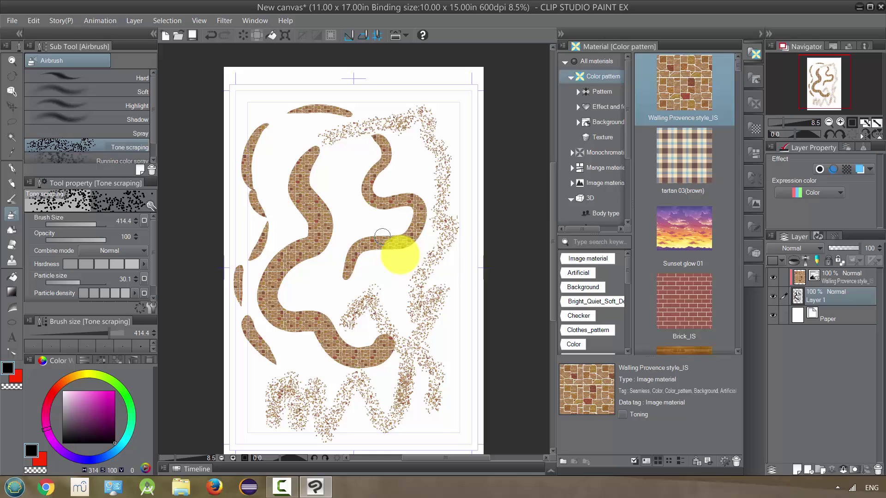
Clear Layer 1 and delete the Walling Provence pattern layer
{"action": "left_click", "coordinate": [244, 36]}
{"action": "left_click", "coordinate": [829, 280]}
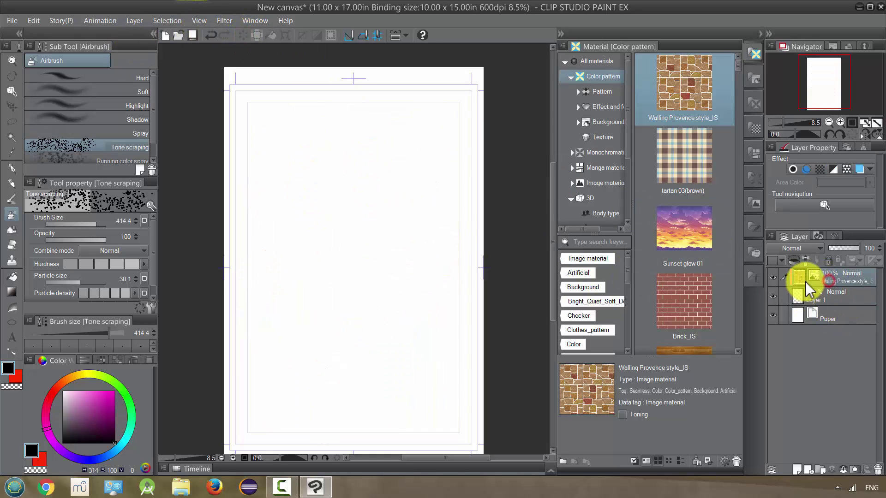
{"action": "left_click", "coordinate": [878, 469]}
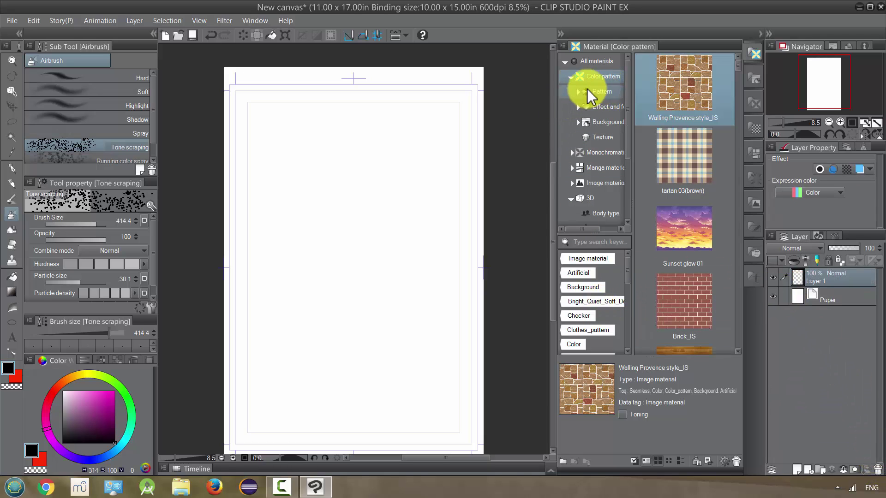
Browse the Pattern subfolders (Clothes, Japanese, Flower and plant, Other), then Effect and feeling
{"action": "left_click", "coordinate": [579, 91]}
{"action": "left_click", "coordinate": [604, 107]}
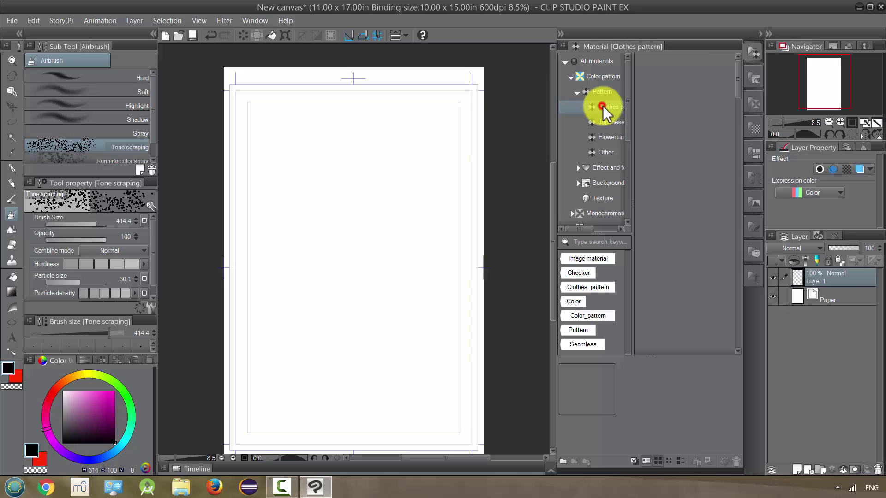
{"action": "left_click", "coordinate": [610, 123]}
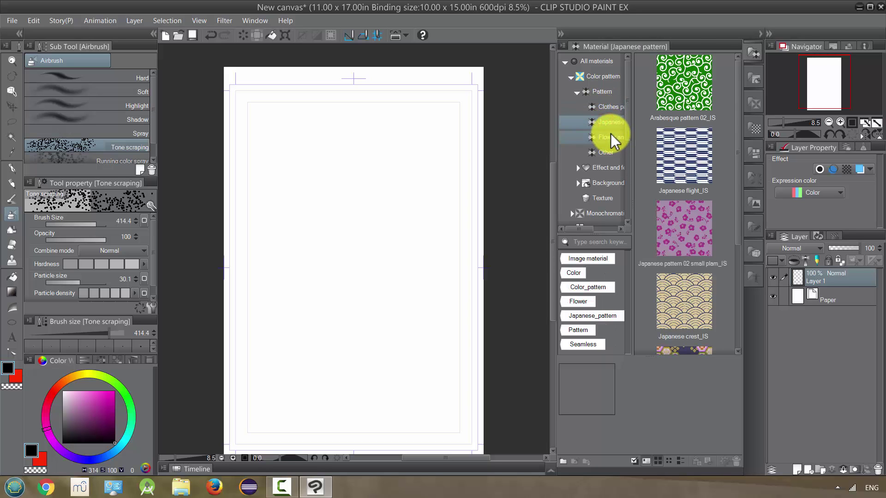
{"action": "left_click", "coordinate": [612, 137]}
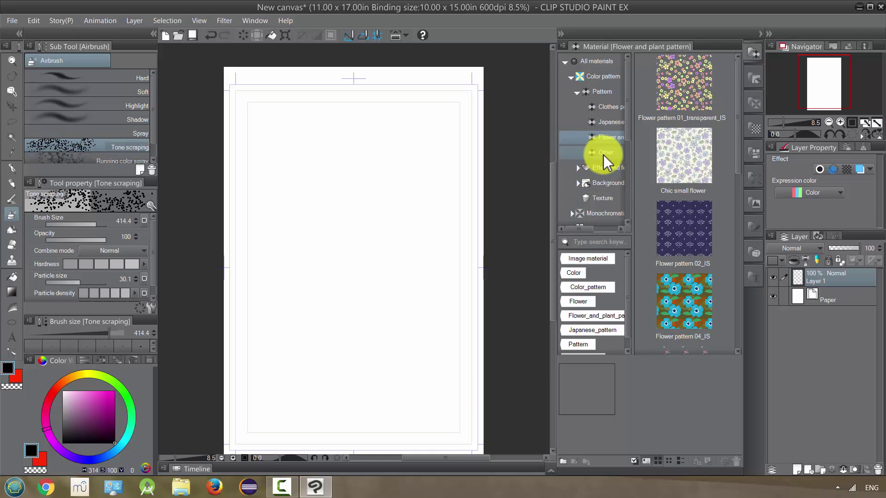
{"action": "left_click", "coordinate": [605, 154]}
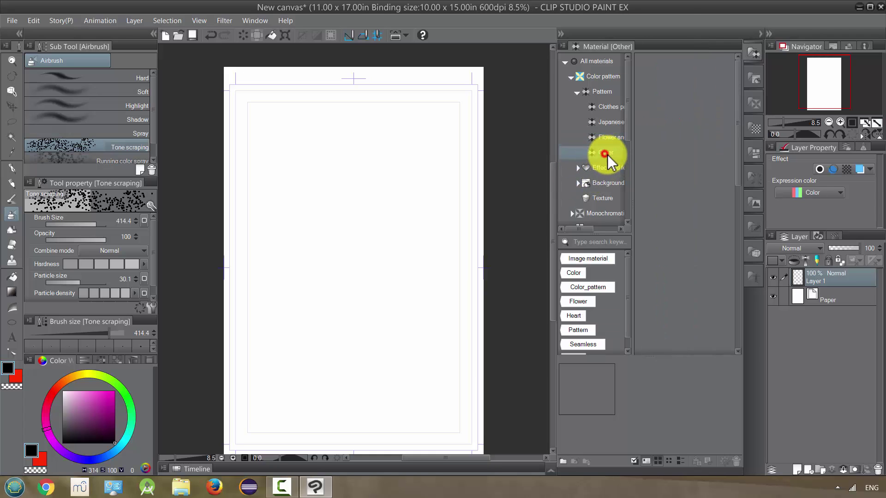
{"action": "left_click", "coordinate": [627, 136]}
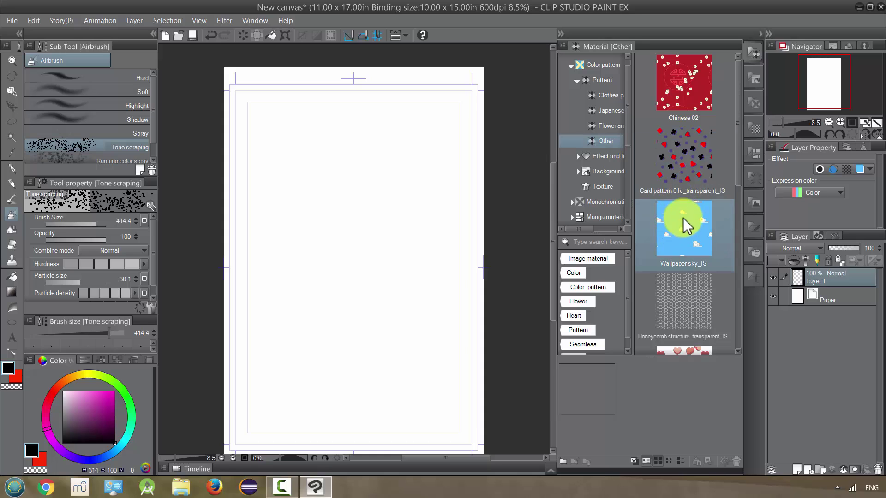
{"action": "left_click", "coordinate": [628, 135]}
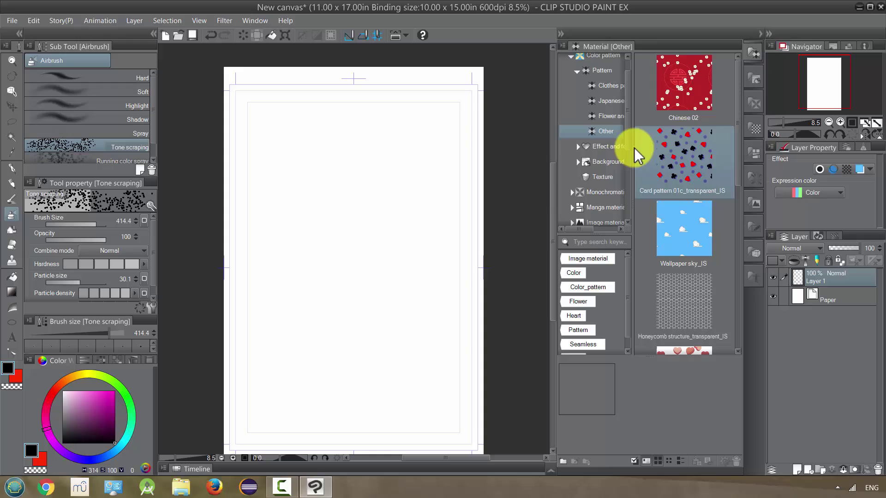
{"action": "left_click_drag", "start_coordinate": [631, 148], "coordinate": [647, 150]}
{"action": "left_click", "coordinate": [610, 148]}
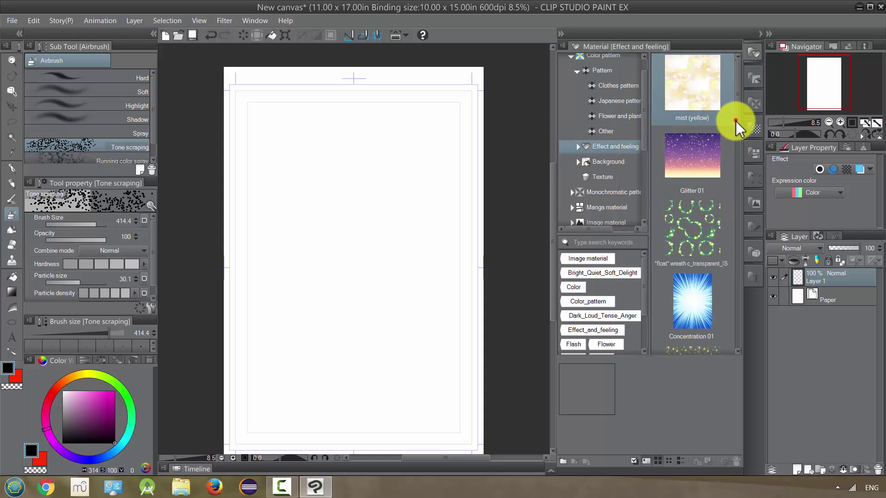
Expand the Background folder and show its Nature materials
{"action": "scroll", "coordinate": [738, 148], "scroll_direction": "down", "scroll_amount": 5}
{"action": "scroll", "coordinate": [739, 167], "scroll_direction": "down", "scroll_amount": 10}
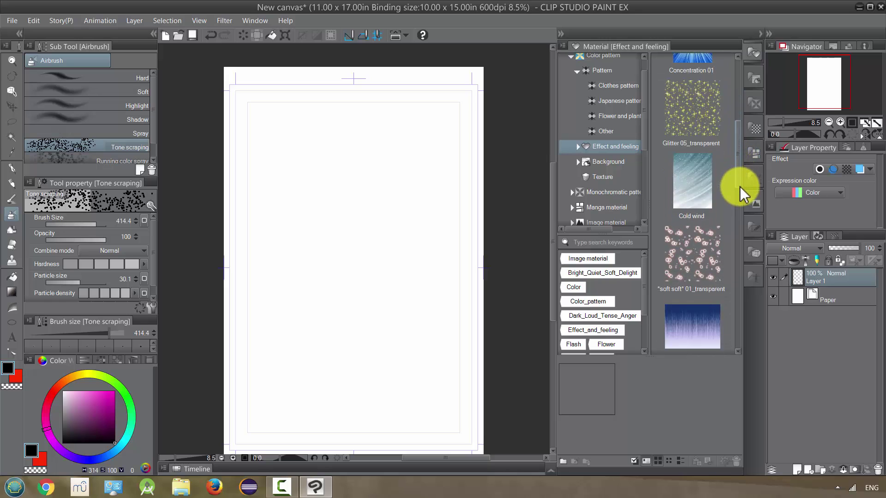
{"action": "scroll", "coordinate": [741, 254], "scroll_direction": "down", "scroll_amount": 2}
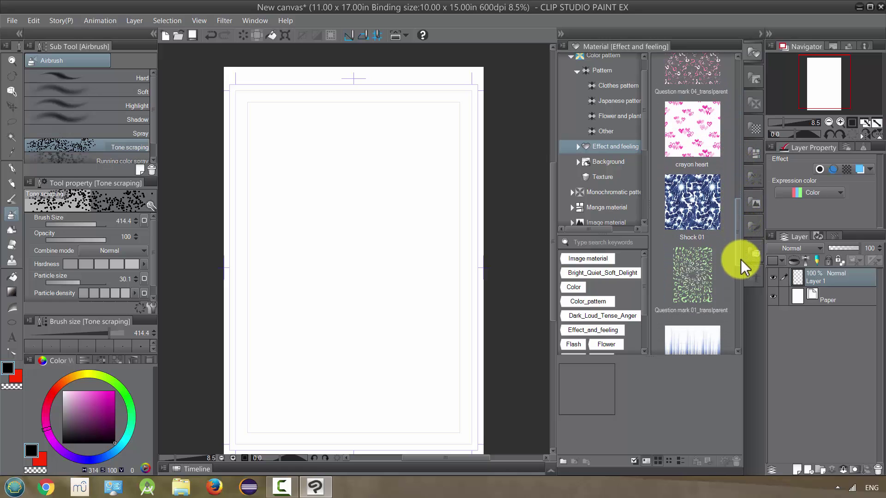
{"action": "left_click", "coordinate": [579, 163]}
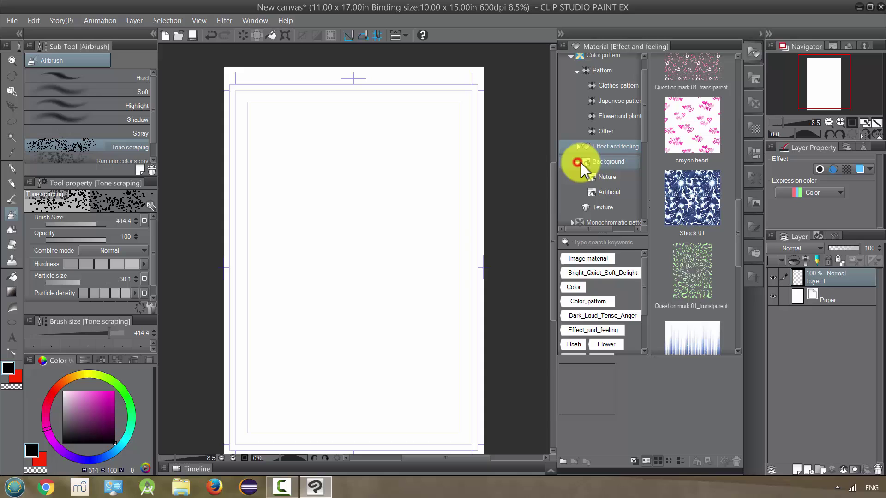
{"action": "left_click", "coordinate": [605, 176]}
Drag Sea_01 from Background > Nature onto the page and open its layer options
{"action": "left_click_drag", "start_coordinate": [665, 173], "coordinate": [434, 303]}
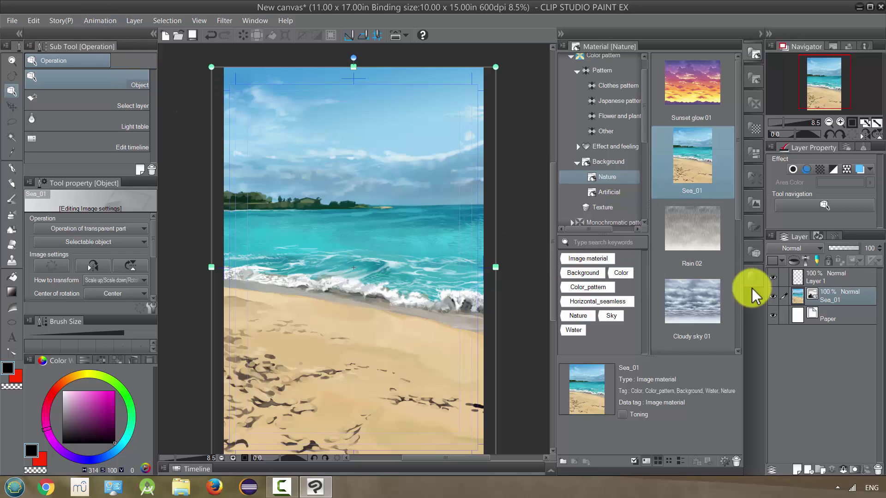
{"action": "right_click", "coordinate": [829, 300]}
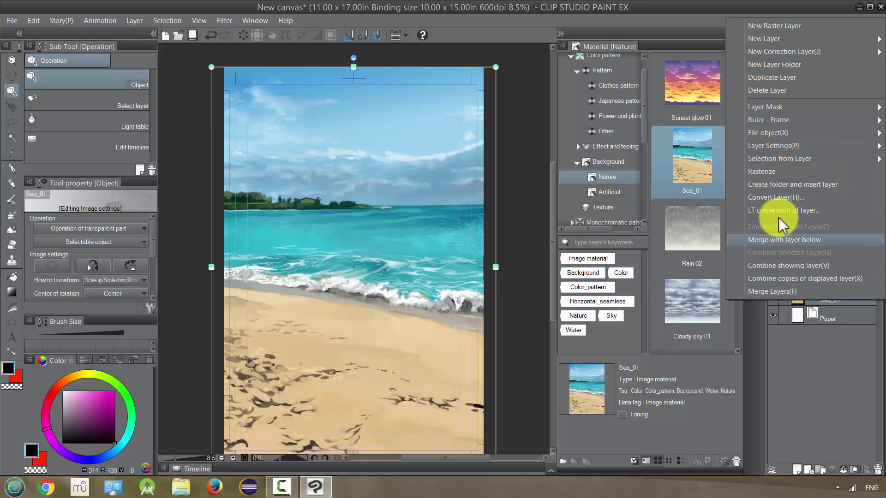
{"action": "left_click", "coordinate": [771, 175]}
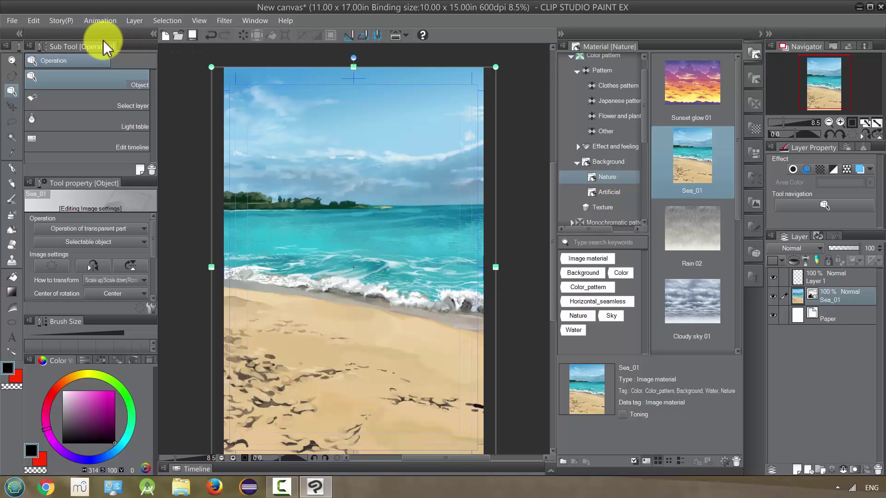
Apply Hue/Saturation/Luminosity to Sea_01: hue 147, saturation 45, brightness 25
{"action": "left_click", "coordinate": [33, 20]}
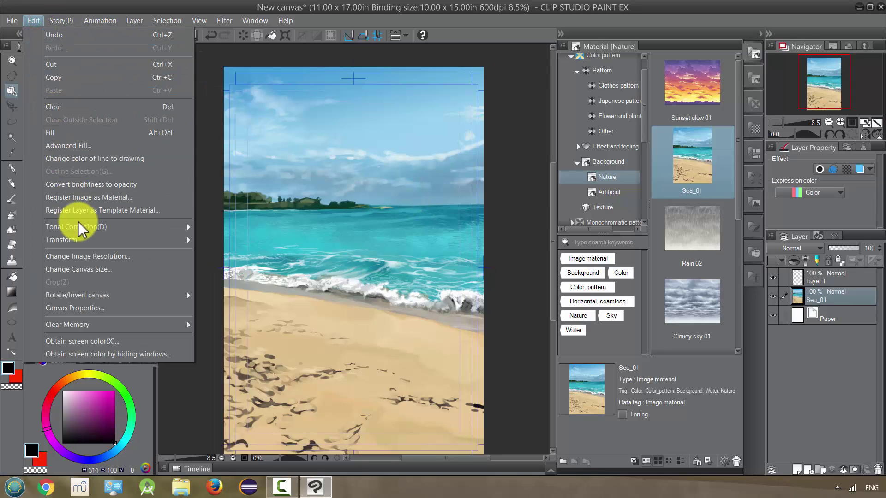
{"action": "mouse_move", "coordinate": [87, 231]}
{"action": "left_click", "coordinate": [215, 241]}
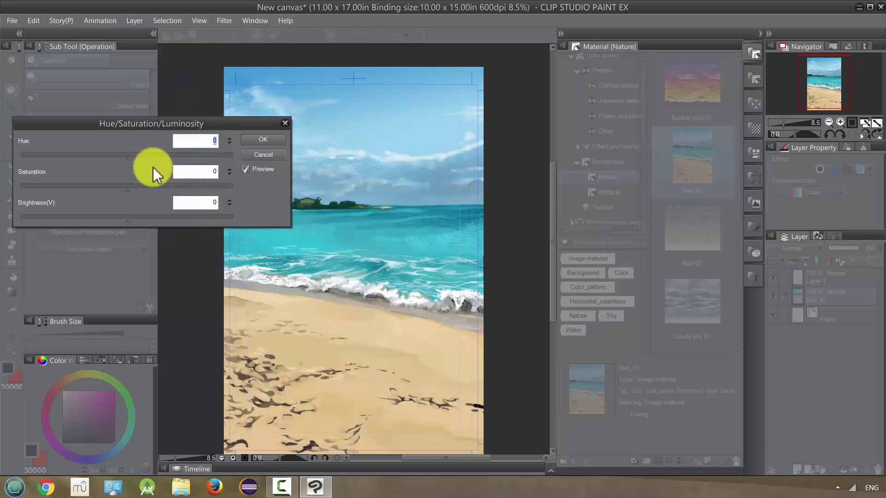
{"action": "left_click_drag", "start_coordinate": [214, 156], "coordinate": [214, 157]}
{"action": "left_click_drag", "start_coordinate": [138, 187], "coordinate": [168, 218]}
{"action": "left_click", "coordinate": [179, 220]}
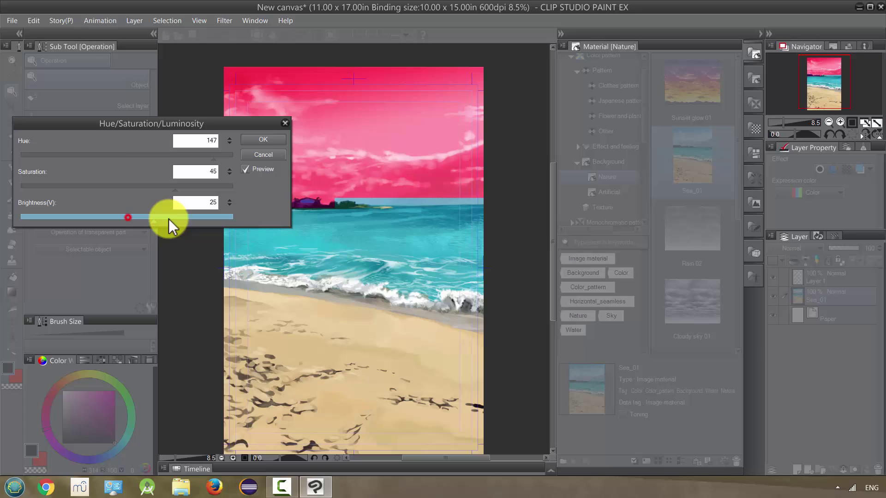
{"action": "left_click", "coordinate": [263, 140]}
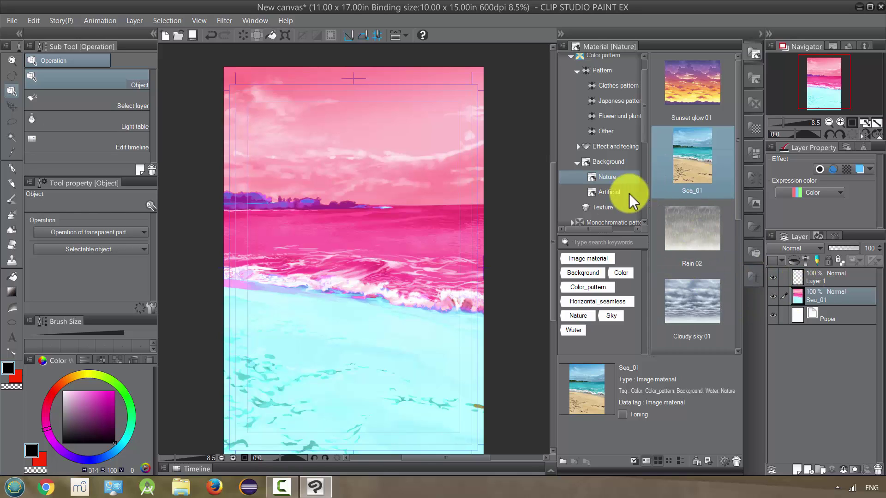
Browse the Artificial and Texture materials, then expand Monochromatic pattern
{"action": "left_click", "coordinate": [604, 193]}
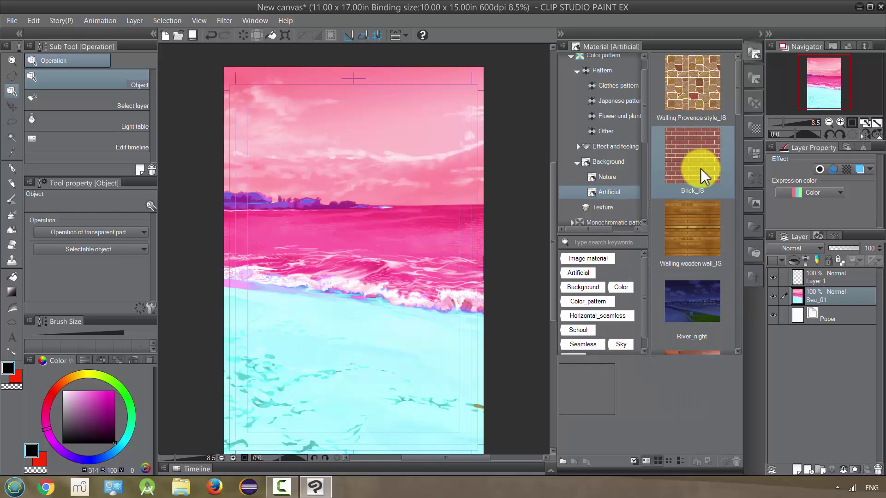
{"action": "left_click_drag", "start_coordinate": [738, 112], "coordinate": [738, 209]}
{"action": "left_click", "coordinate": [602, 207]}
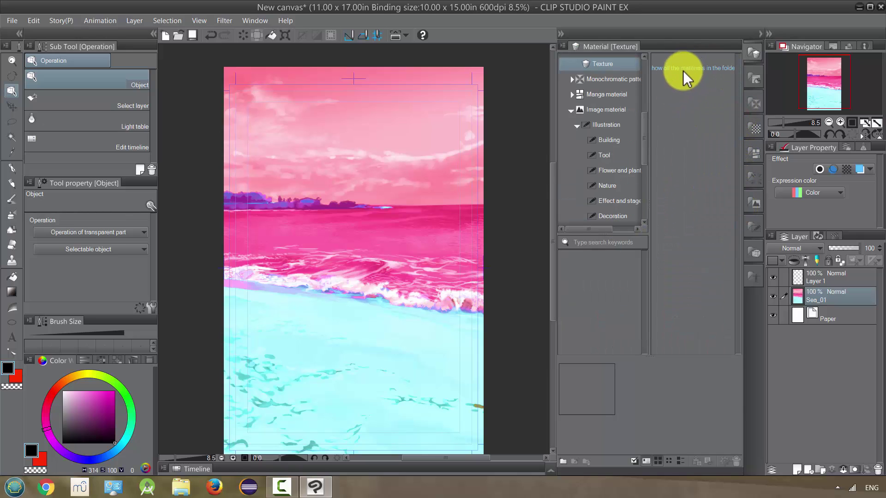
{"action": "left_click", "coordinate": [602, 77]}
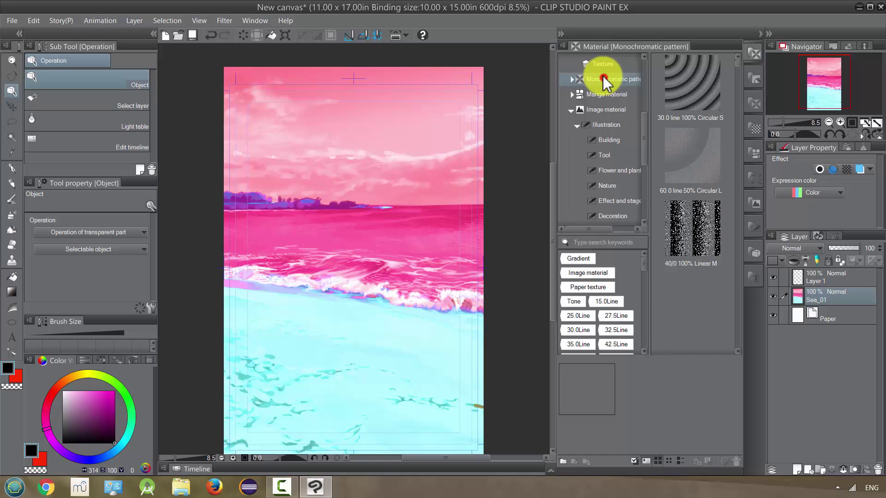
{"action": "left_click", "coordinate": [572, 80]}
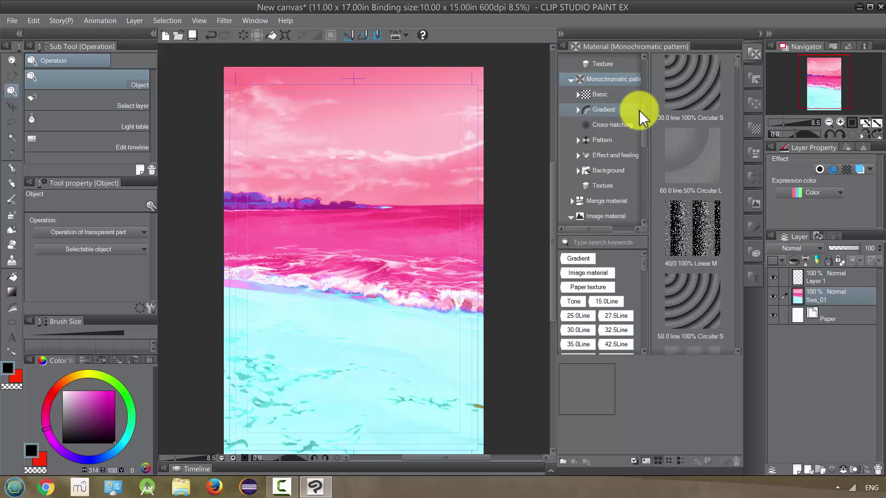
{"action": "scroll", "coordinate": [641, 113], "scroll_direction": "down", "scroll_amount": 1}
Show the Clothes pattern materials, hide the Sea_01 layer, and make Layer 1 active
{"action": "left_click", "coordinate": [609, 113]}
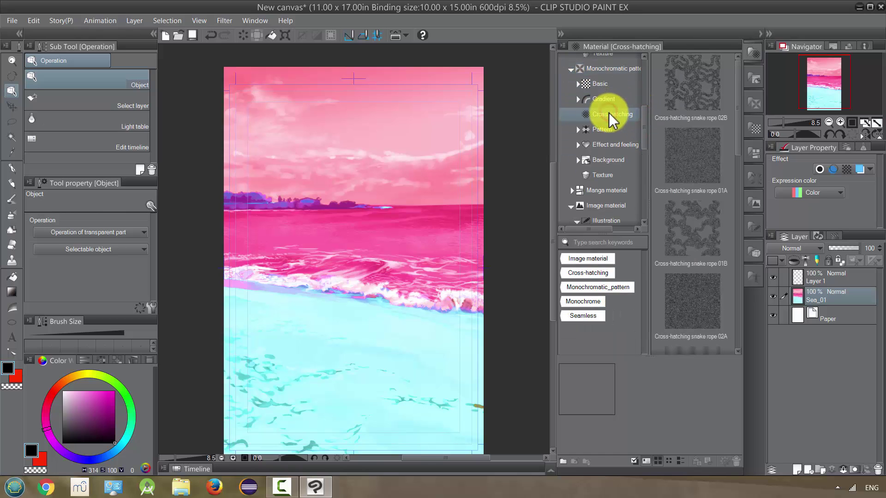
{"action": "left_click", "coordinate": [606, 130]}
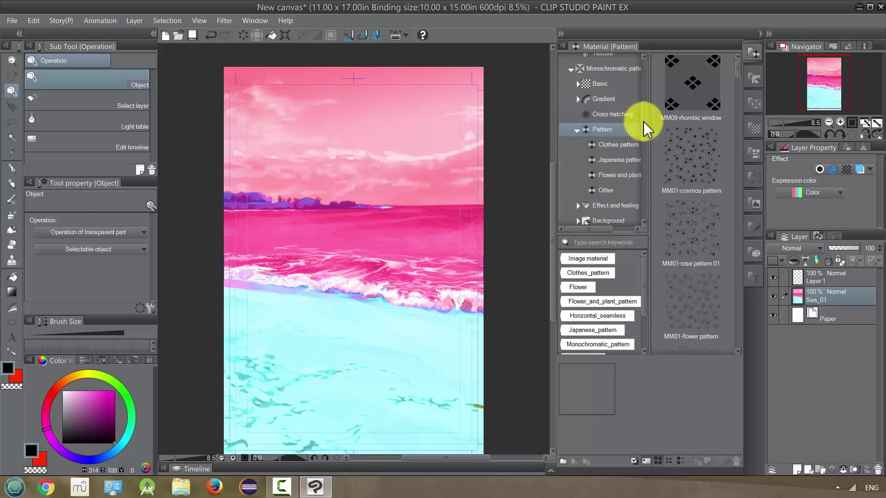
{"action": "scroll", "coordinate": [645, 132], "scroll_direction": "down", "scroll_amount": 1}
{"action": "left_click", "coordinate": [616, 96]}
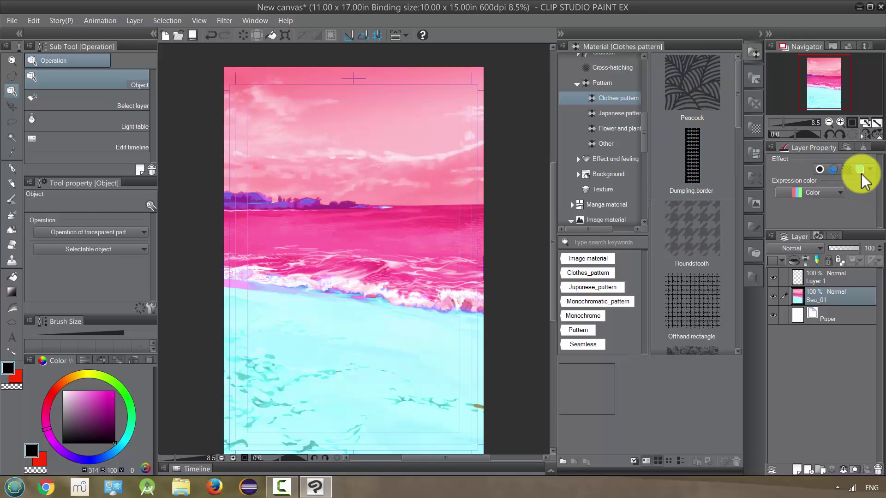
{"action": "left_click", "coordinate": [773, 296]}
{"action": "left_click", "coordinate": [812, 274]}
Place the Dumpling.border stripe pattern across the page and tint it blue with Layer color
{"action": "left_click_drag", "start_coordinate": [685, 169], "coordinate": [365, 267]}
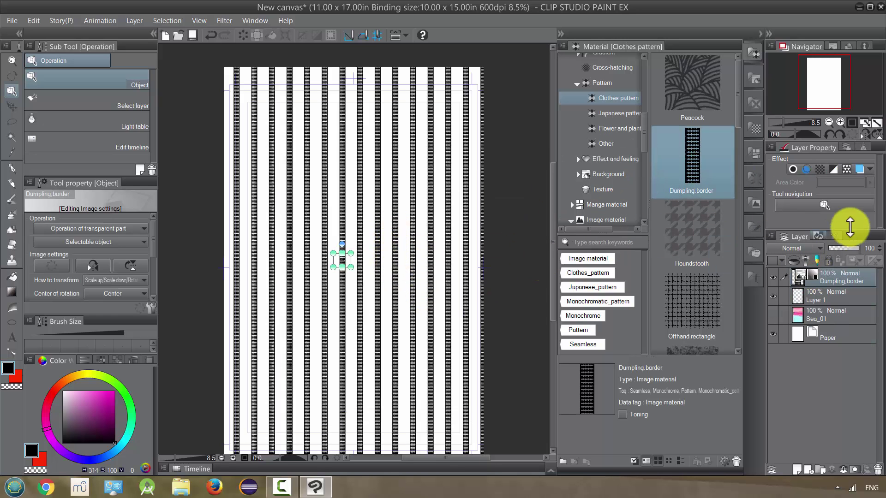
{"action": "left_click", "coordinate": [860, 169]}
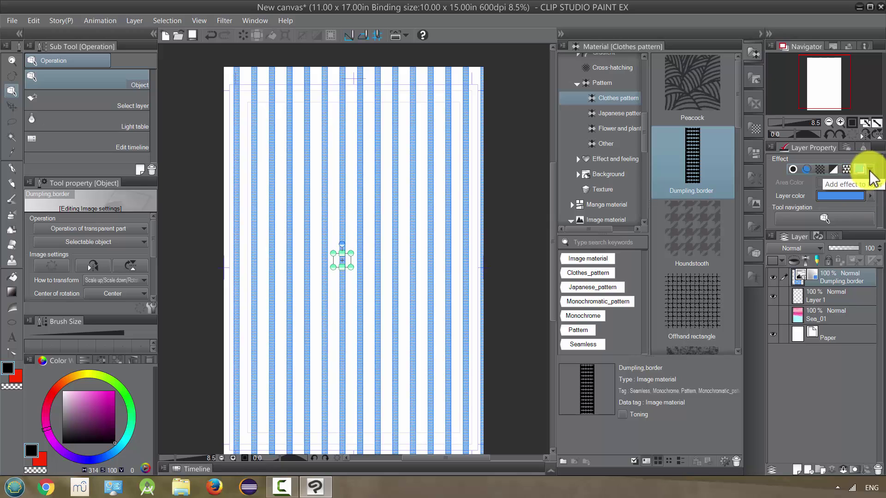
{"action": "left_click", "coordinate": [871, 170]}
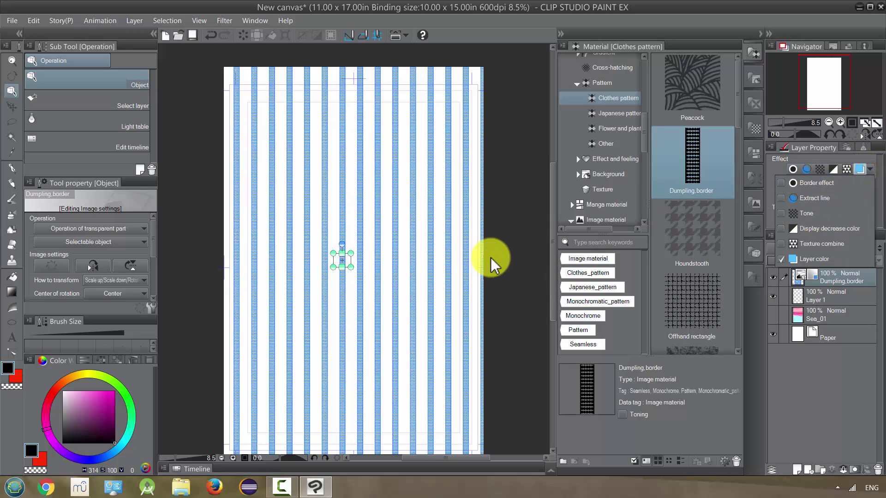
{"action": "left_click", "coordinate": [493, 265]}
Show the Texture materials in the Material tree
{"action": "scroll", "coordinate": [643, 145], "scroll_direction": "down", "scroll_amount": 2}
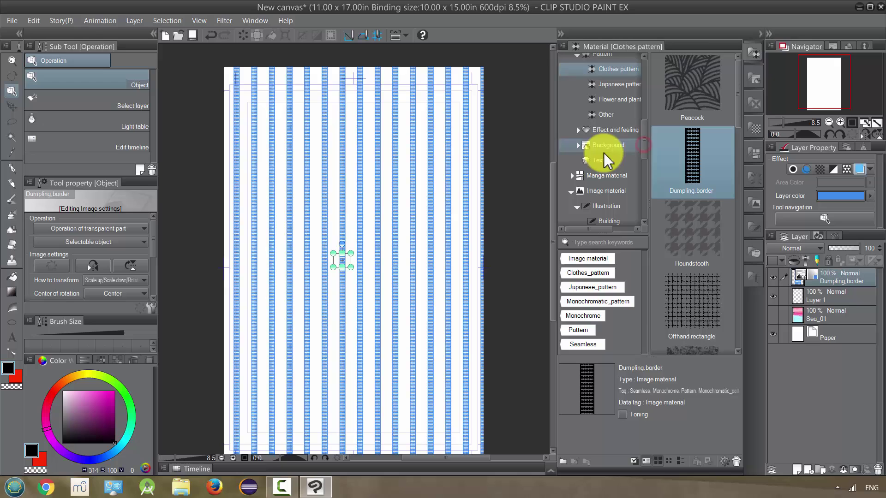
{"action": "left_click", "coordinate": [595, 146]}
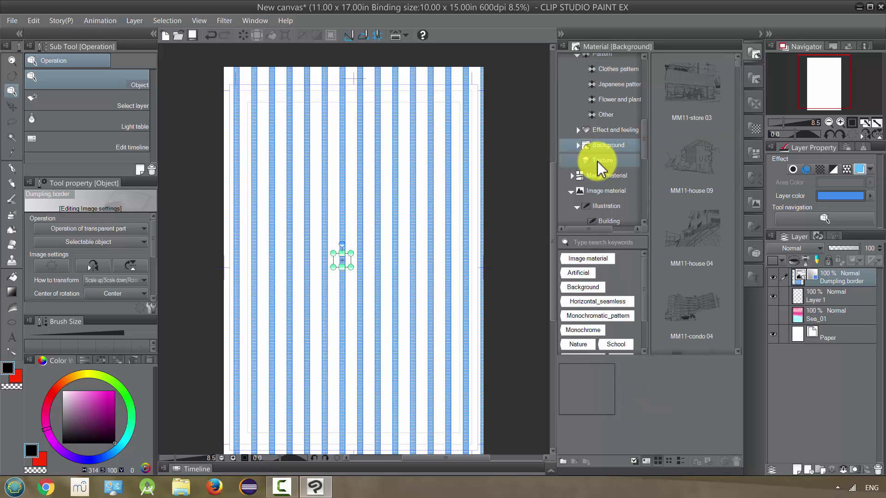
{"action": "left_click", "coordinate": [598, 162]}
Drag the Kimono 02 texture over the blue stripes and expand the Manga material folder
{"action": "left_click", "coordinate": [692, 173]}
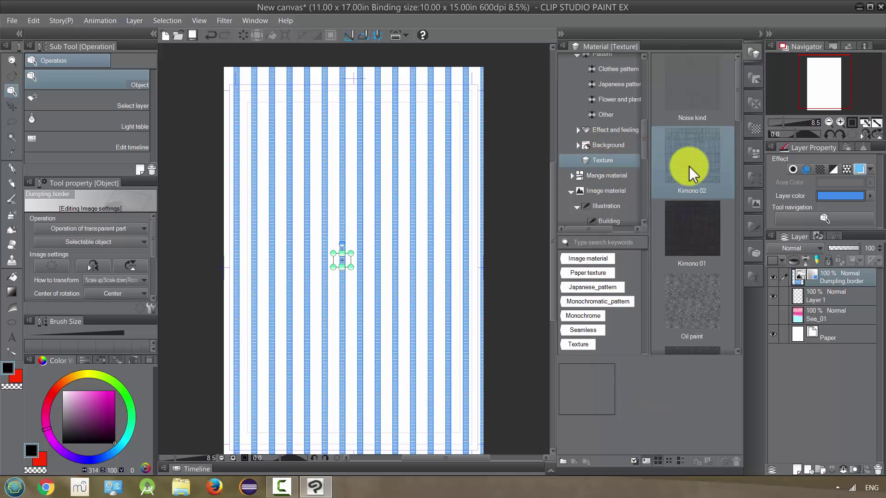
{"action": "left_click_drag", "start_coordinate": [692, 173], "coordinate": [395, 241]}
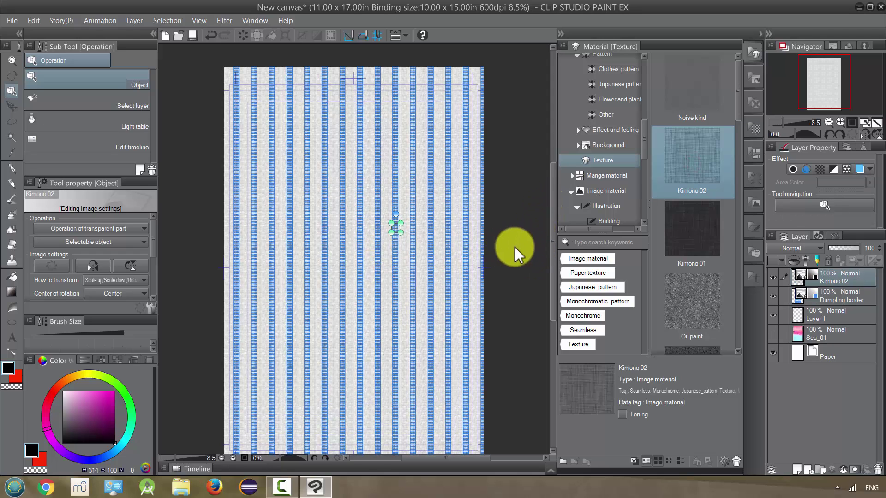
{"action": "left_click", "coordinate": [644, 151]}
{"action": "left_click", "coordinate": [573, 148]}
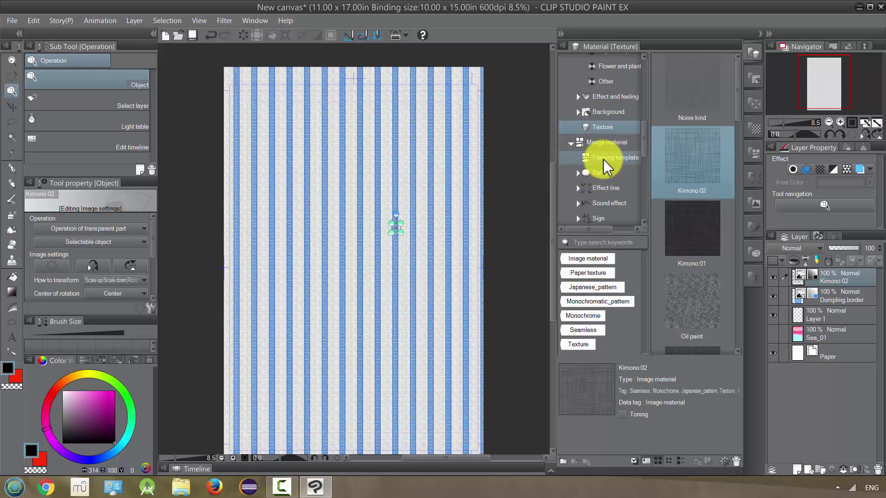
Hide the Kimono 02 and Dumpling.border layers and place the 3 rows 5 frames 4 template on the page
{"action": "left_click", "coordinate": [602, 158]}
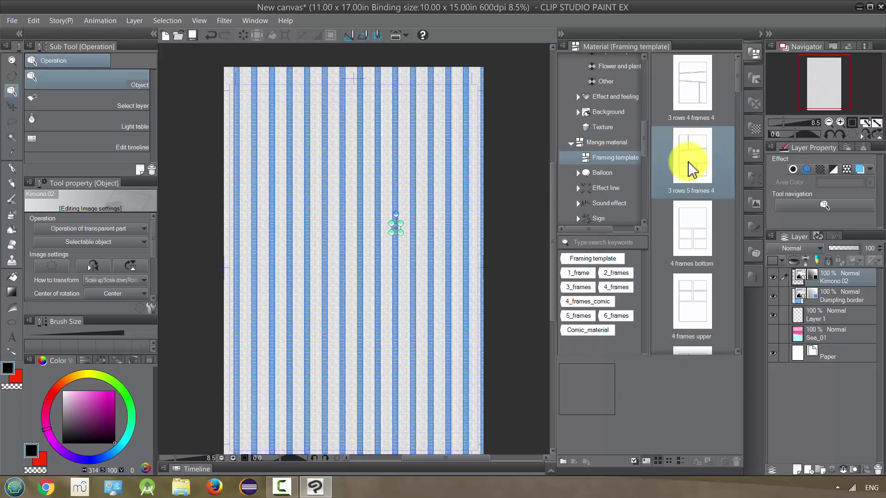
{"action": "left_click", "coordinate": [692, 228]}
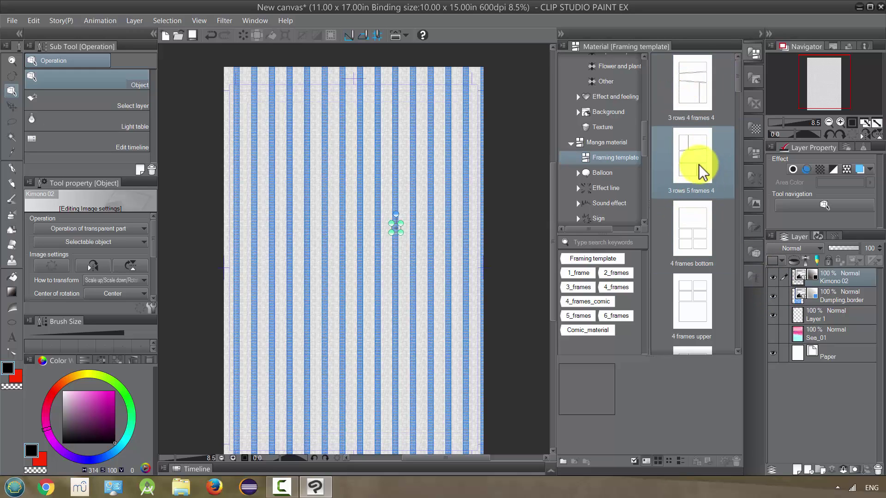
{"action": "left_click", "coordinate": [773, 276]}
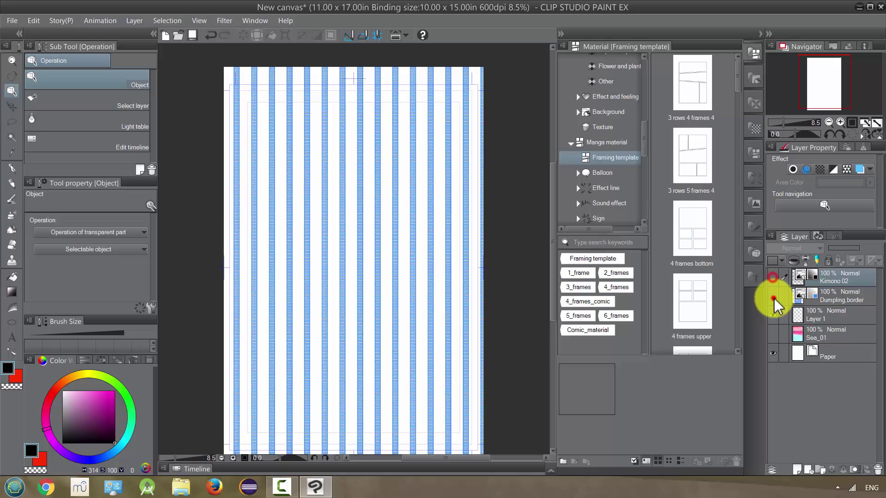
{"action": "left_click", "coordinate": [773, 297]}
{"action": "left_click_drag", "start_coordinate": [693, 164], "coordinate": [463, 266]}
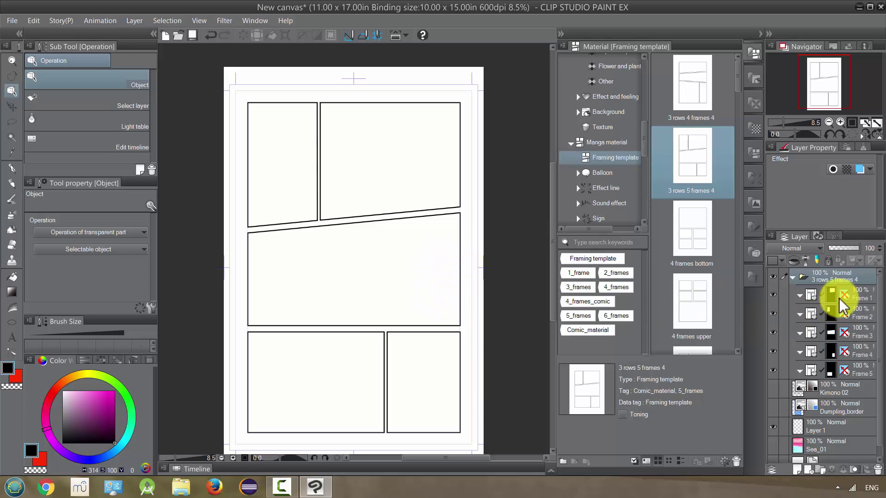
Add a new raster layer in Frame 5 and paint a black G-pen blob in the bottom-left panel
{"action": "left_click", "coordinate": [850, 372]}
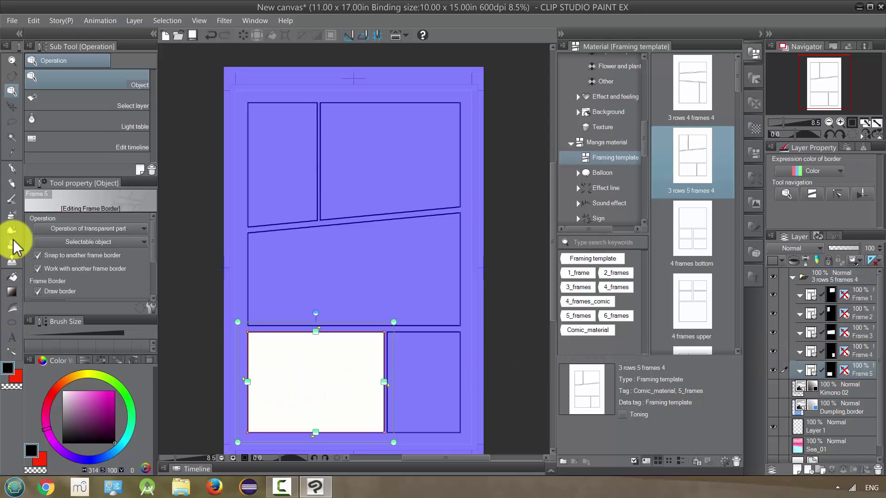
{"action": "left_click", "coordinate": [12, 171]}
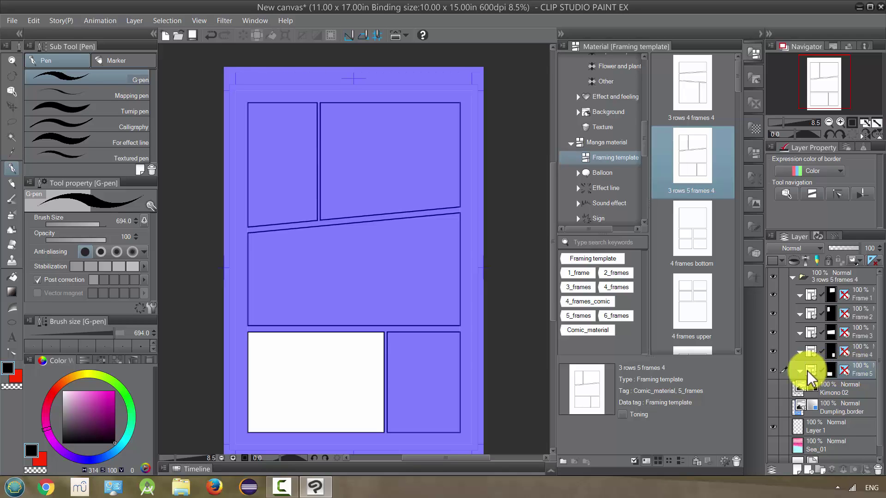
{"action": "left_click", "coordinate": [798, 470]}
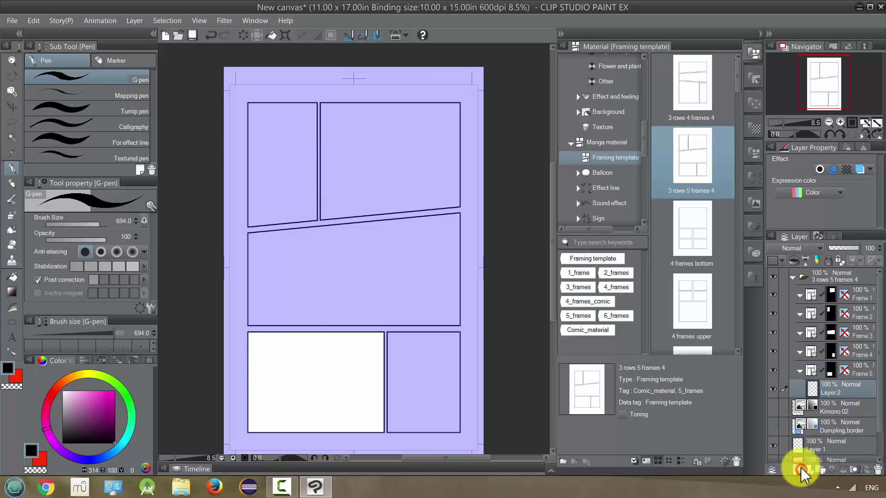
{"action": "mouse_move", "coordinate": [352, 367]}
{"action": "left_mouse_down"}
{"action": "mouse_move", "coordinate": [322, 368]}
{"action": "mouse_move", "coordinate": [353, 380]}
{"action": "left_mouse_up"}
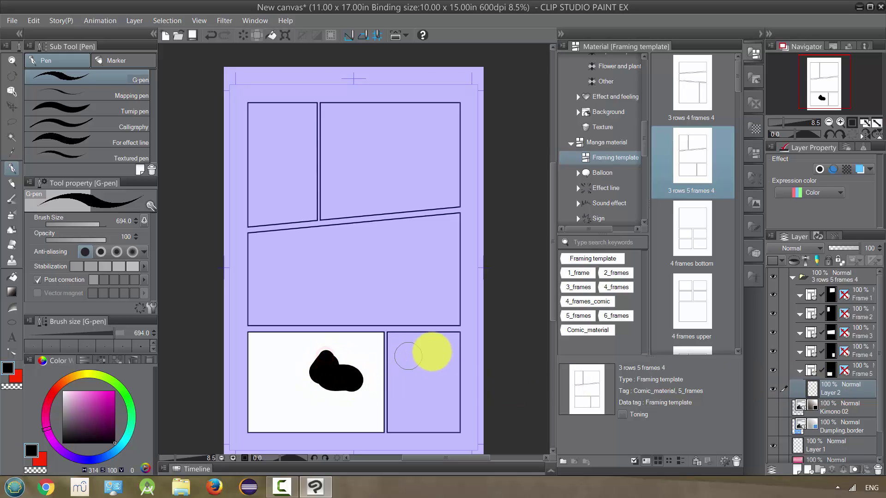
Browse the Balloon, Effect line and Sound effect material categories
{"action": "left_click", "coordinate": [602, 173]}
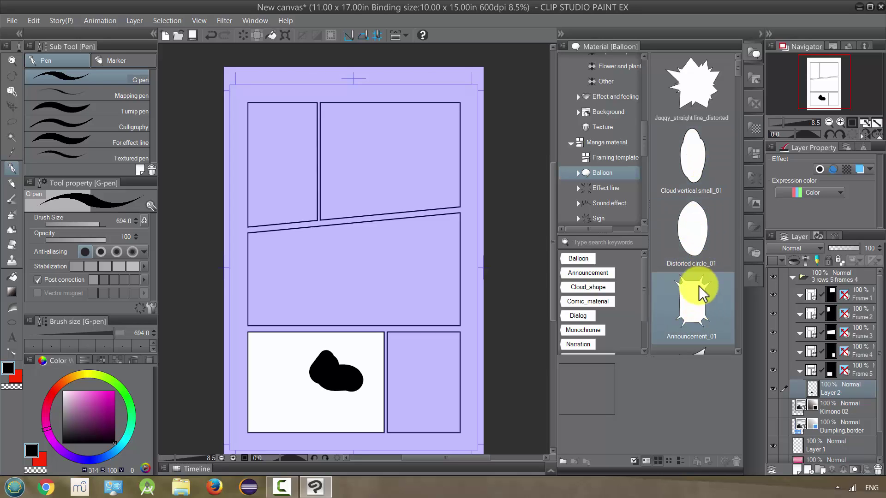
{"action": "left_click", "coordinate": [606, 189]}
{"action": "left_click", "coordinate": [607, 203]}
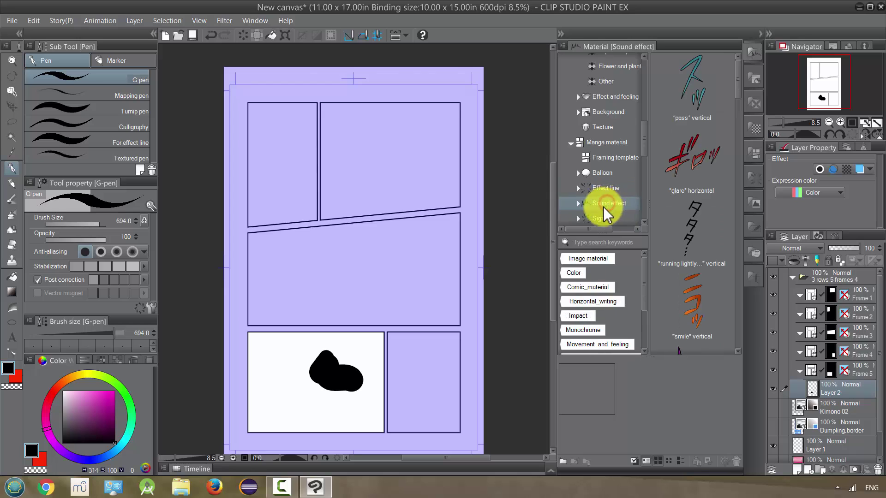
{"action": "left_click_drag", "start_coordinate": [741, 103], "coordinate": [713, 255]}
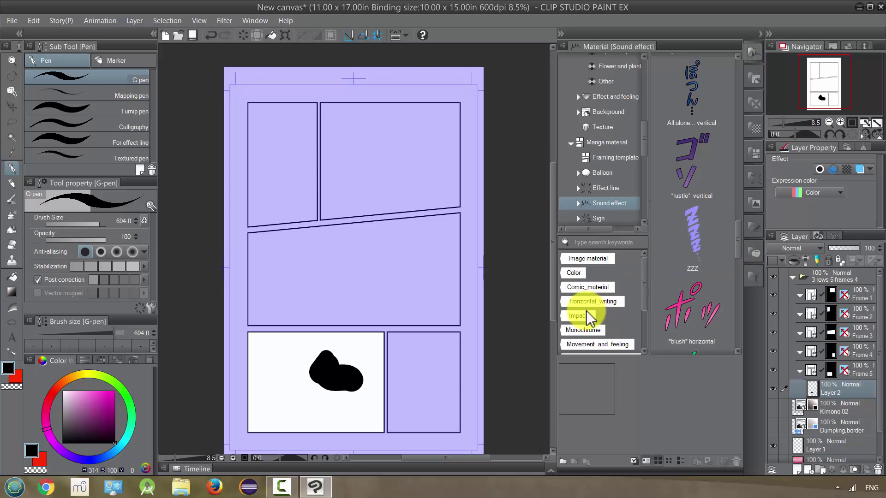
Browse the Sign materials, then list the Effect and stage direction illustrations
{"action": "scroll", "coordinate": [629, 143], "scroll_direction": "down", "scroll_amount": 3}
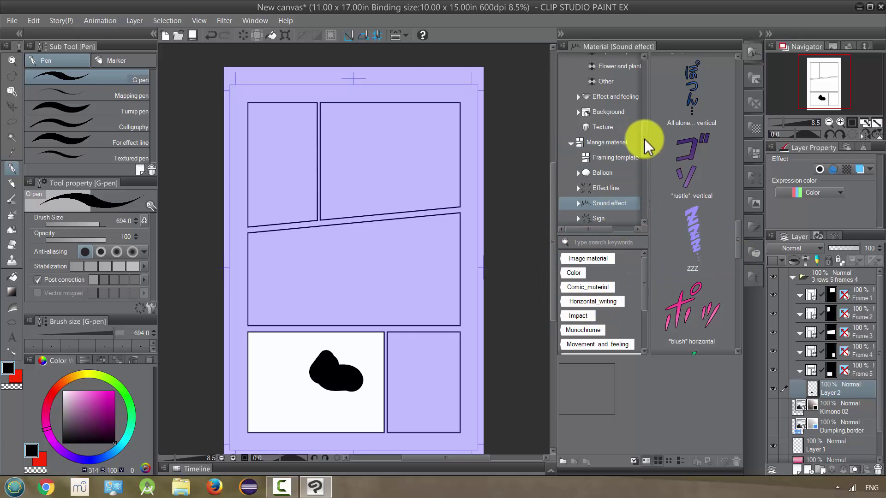
{"action": "left_click", "coordinate": [595, 166]}
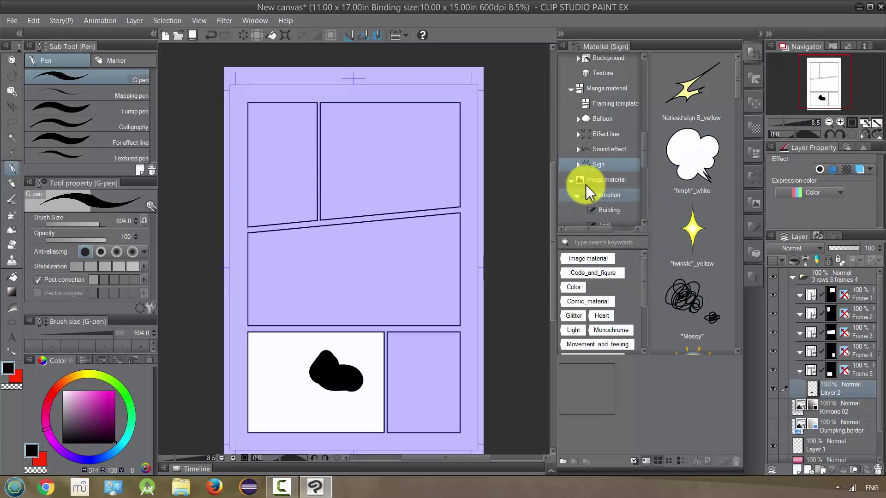
{"action": "scroll", "coordinate": [644, 171], "scroll_direction": "down", "scroll_amount": 7}
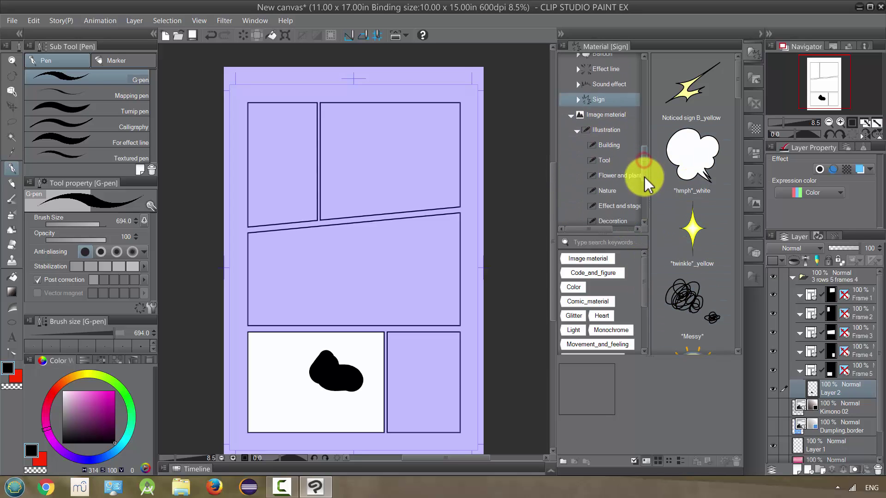
{"action": "left_click", "coordinate": [609, 153]}
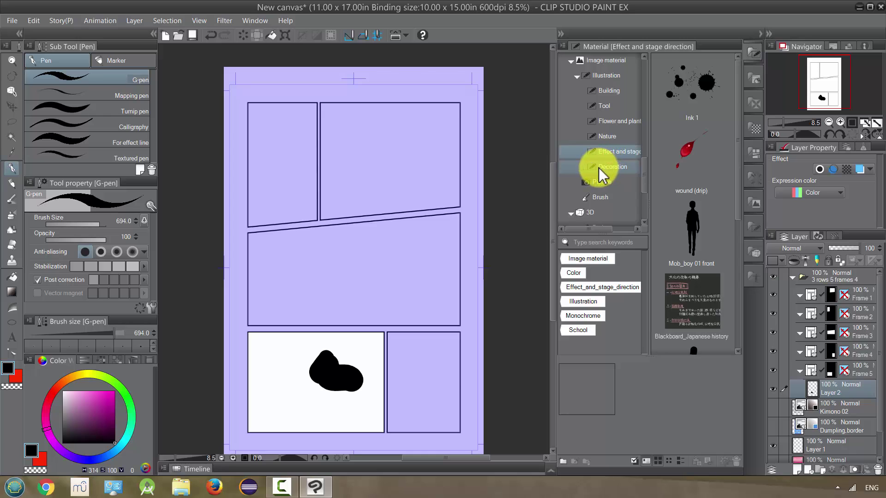
{"action": "left_click", "coordinate": [682, 261]}
{"action": "scroll", "coordinate": [639, 184], "scroll_direction": "down", "scroll_amount": 4}
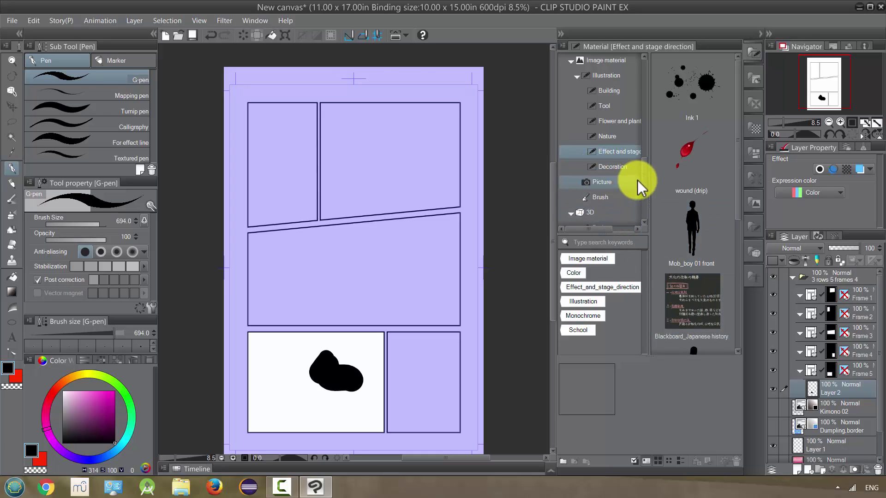